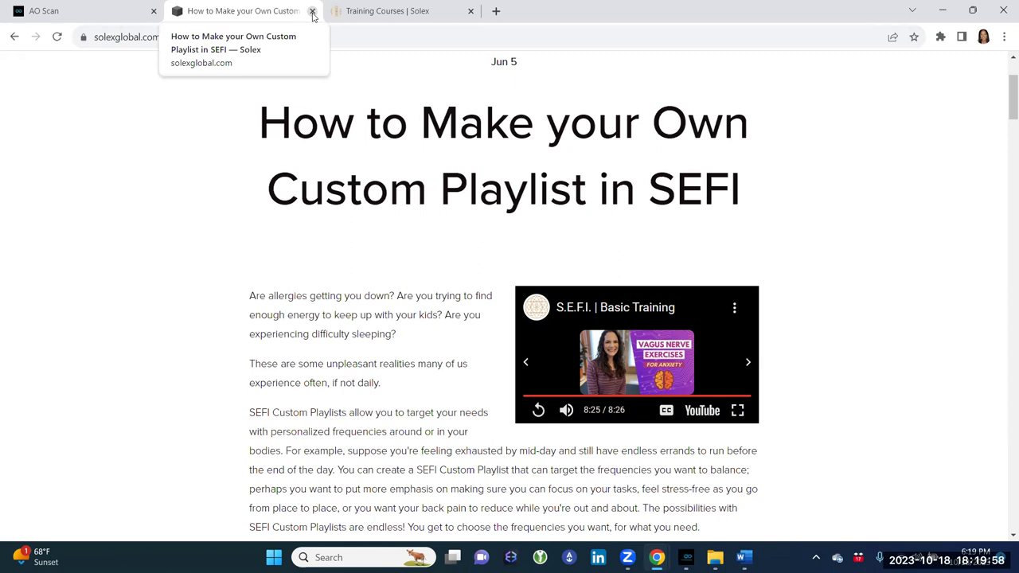
Switch to the AO Scan web app, open the SEFI module and read its help instructions.
{"action": "left_click", "coordinate": [111, 16]}
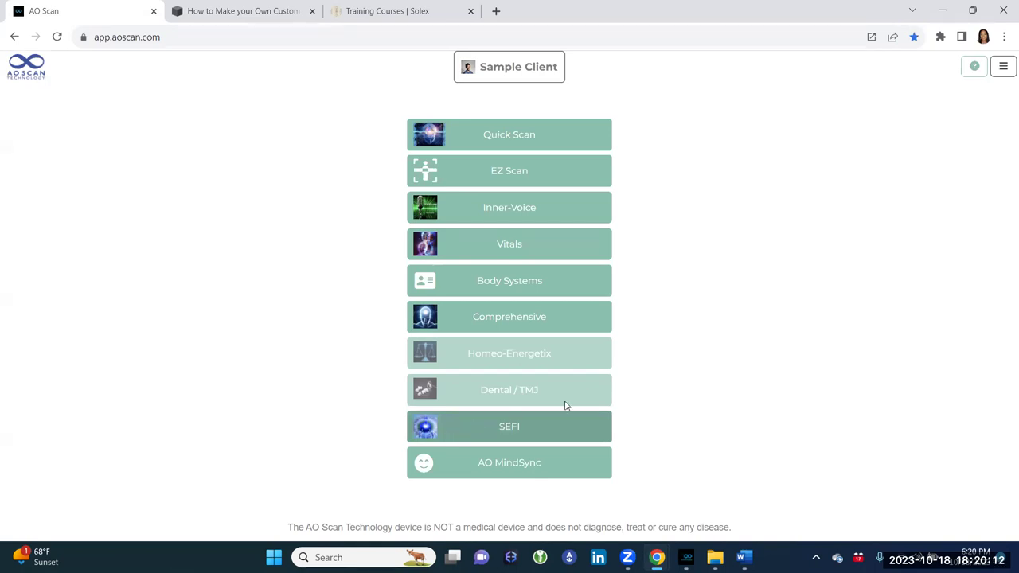
{"action": "left_click", "coordinate": [548, 429]}
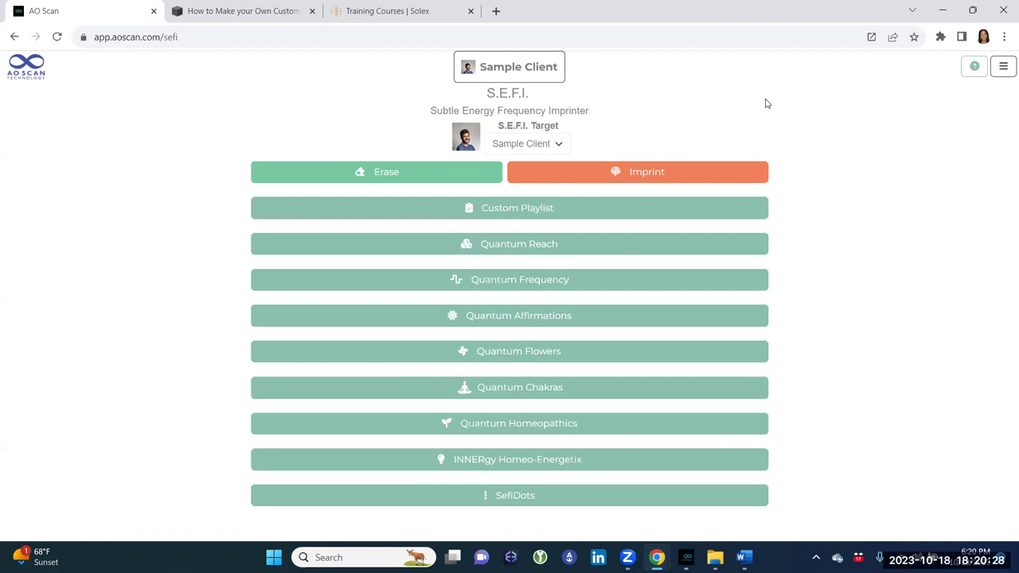
{"action": "left_click", "coordinate": [969, 74]}
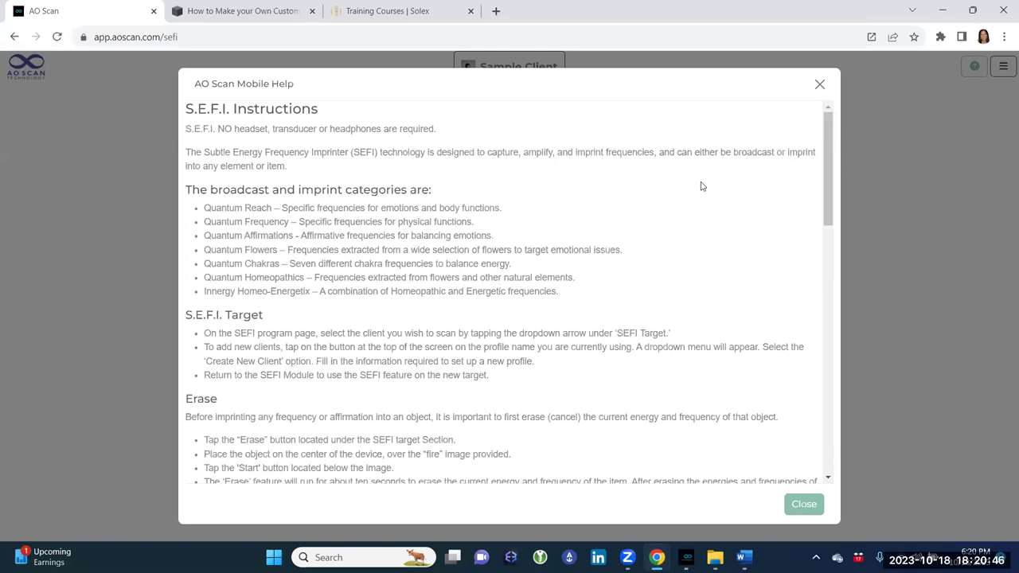
{"action": "left_click", "coordinate": [819, 86]}
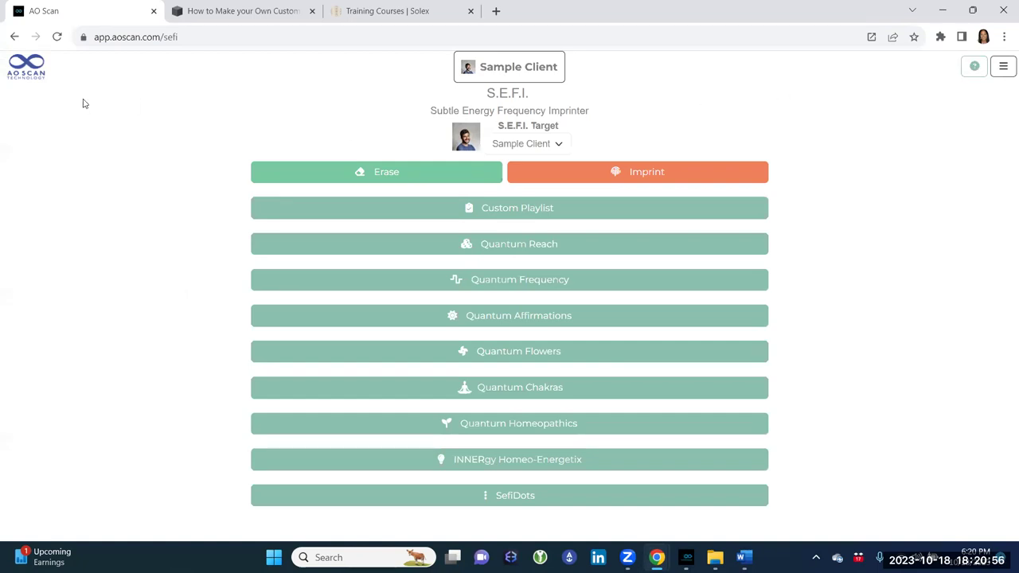
Reopen SEFI from the AO Scan home page and run the Erase function with Sample Client as target.
{"action": "left_click", "coordinate": [34, 77]}
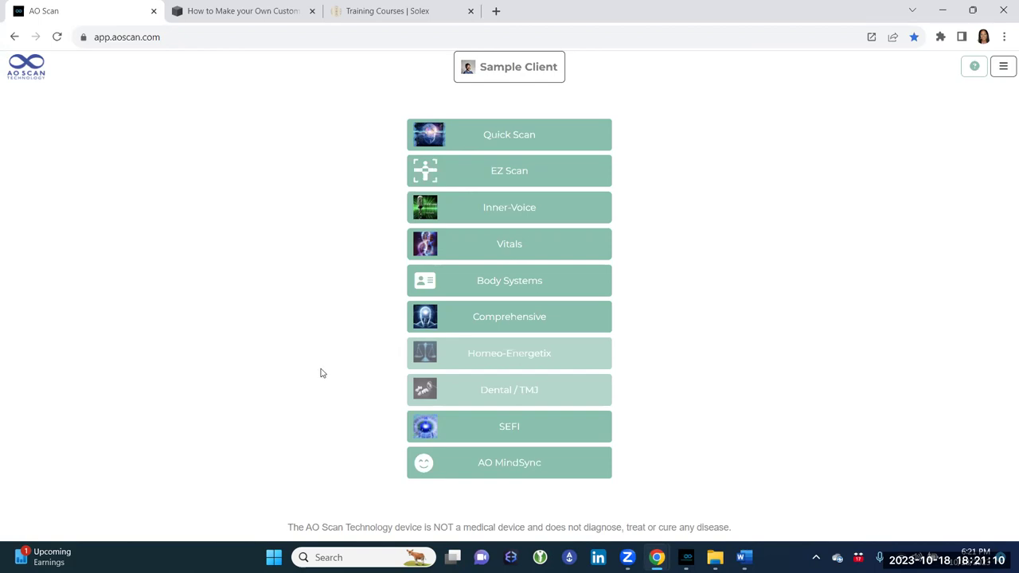
{"action": "left_click", "coordinate": [467, 432]}
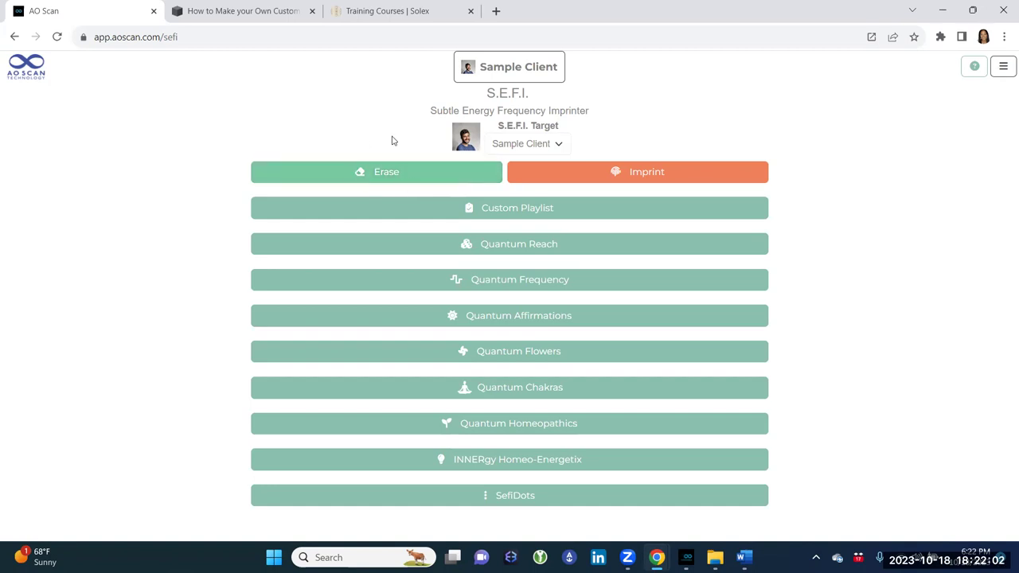
{"action": "left_click", "coordinate": [412, 174]}
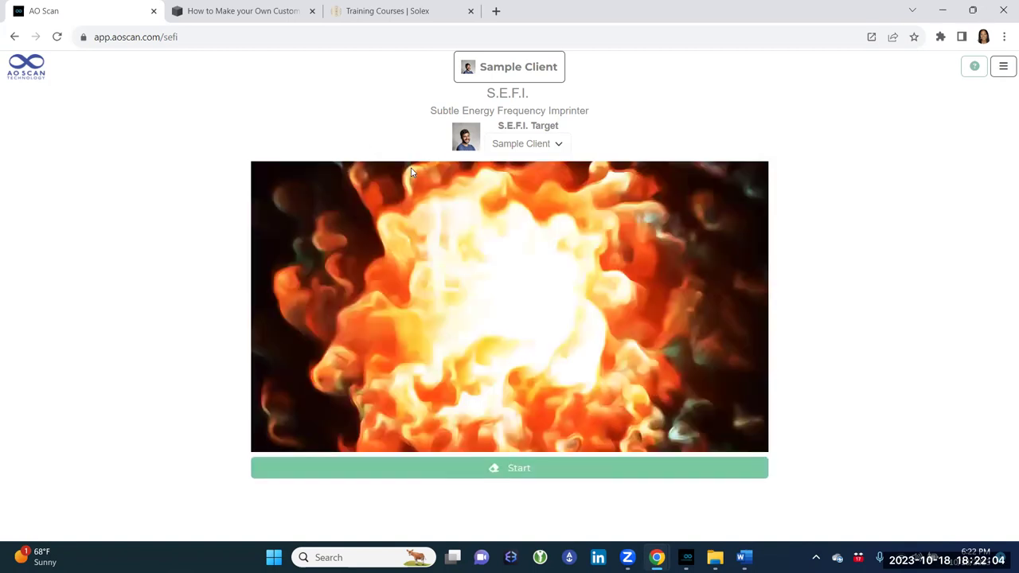
{"action": "left_click", "coordinate": [434, 474]}
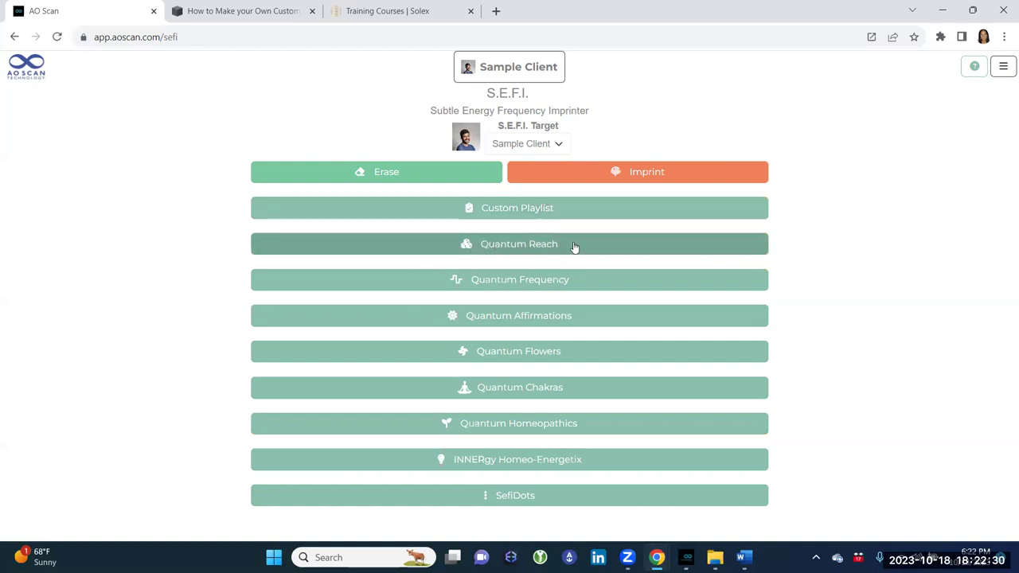
Scan Sample Client in Quantum Reach and imprint the affirmation selected by the scan.
{"action": "left_click", "coordinate": [386, 252]}
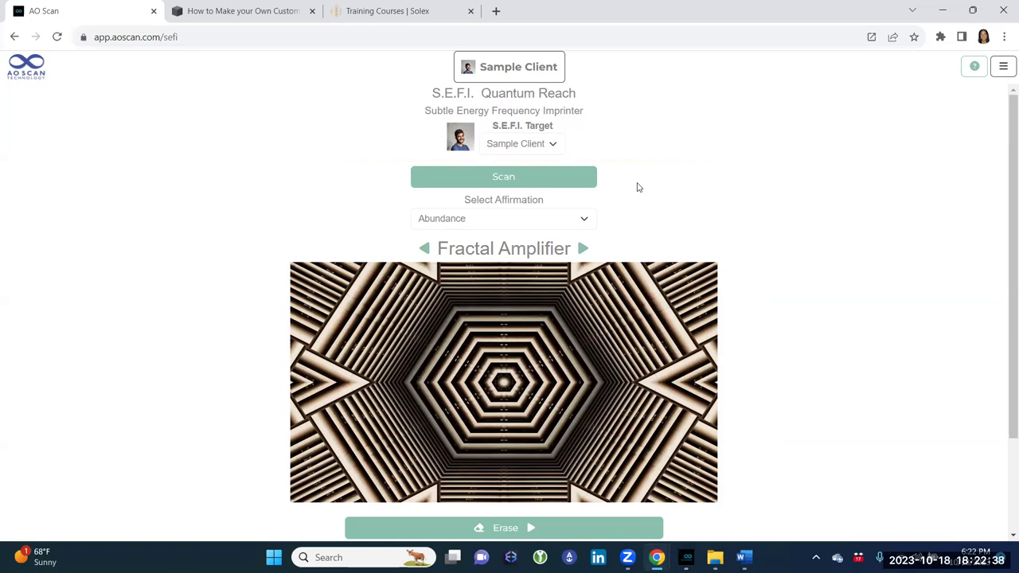
{"action": "left_click", "coordinate": [548, 177]}
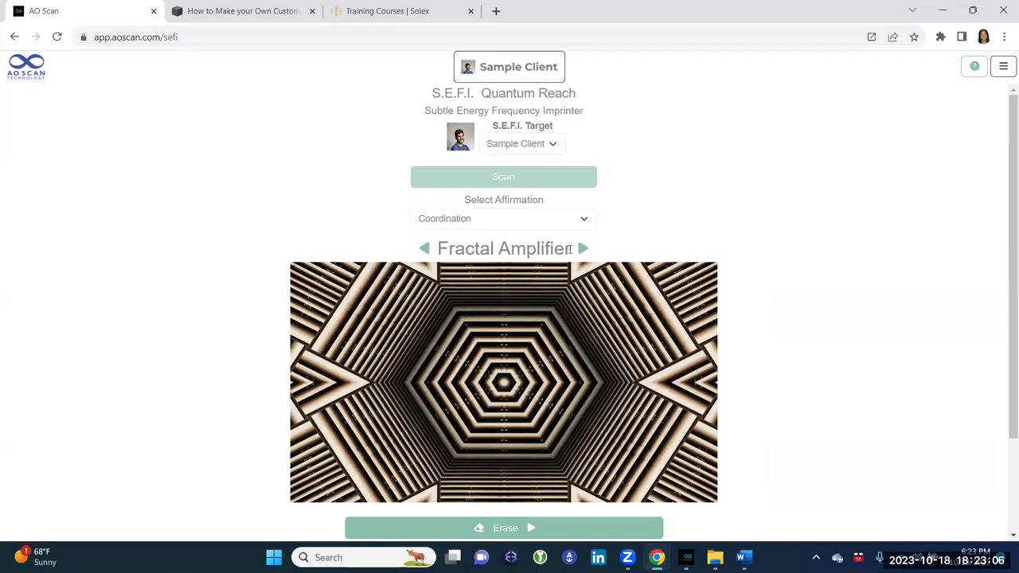
{"action": "scroll", "coordinate": [570, 249], "scroll_direction": "down", "scroll_amount": 2}
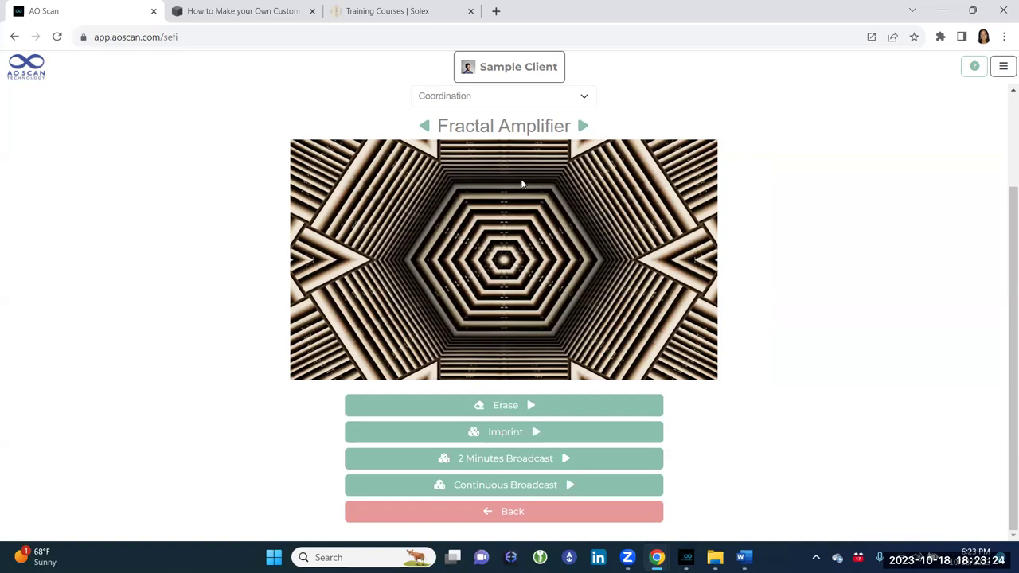
{"action": "left_click", "coordinate": [551, 432]}
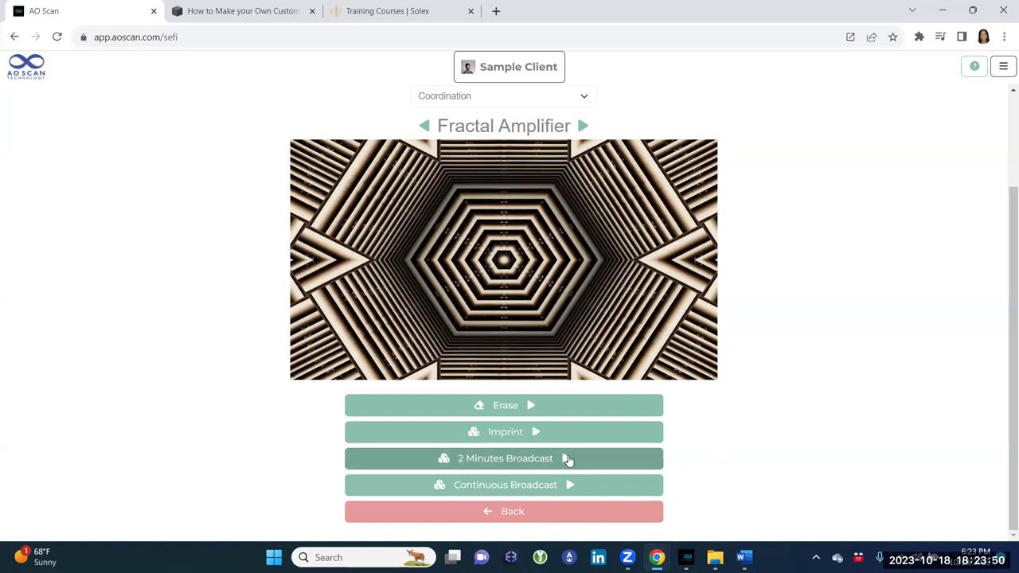
Check which S.E.F.I. targets Quantum Reach offers and return to the SEFI main page.
{"action": "scroll", "coordinate": [803, 219], "scroll_direction": "up", "scroll_amount": 3}
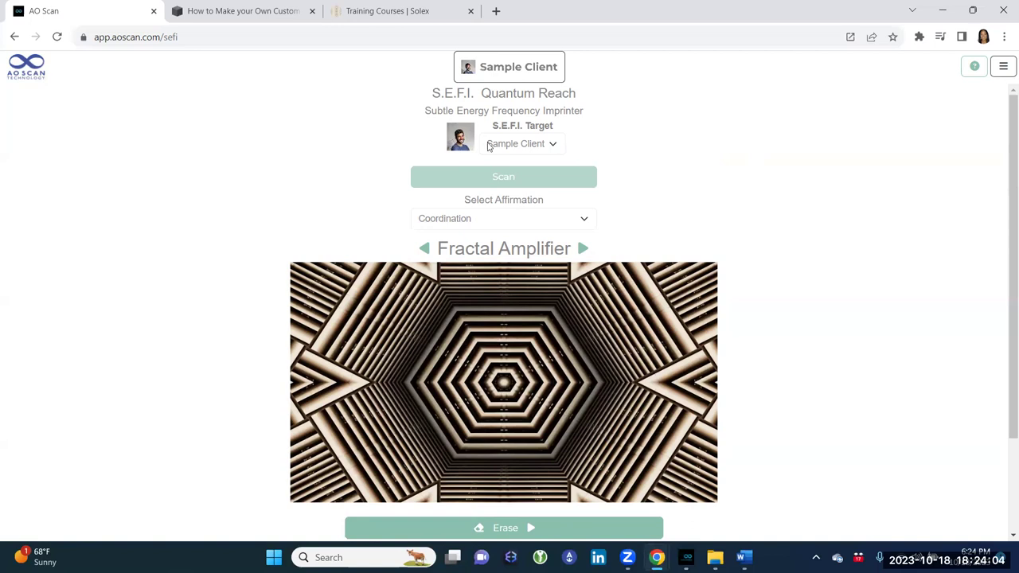
{"action": "left_click", "coordinate": [520, 147]}
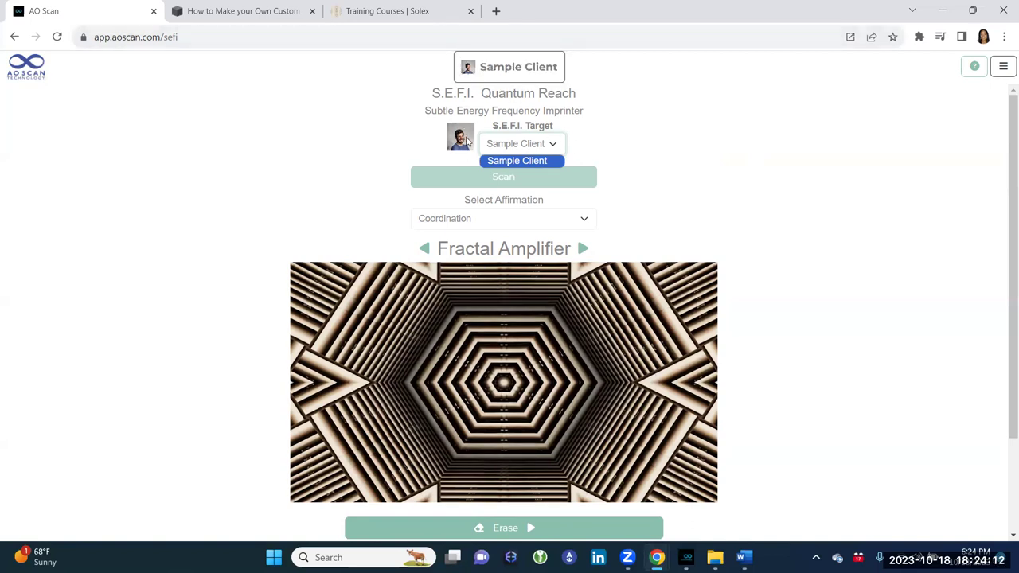
{"action": "left_click", "coordinate": [637, 168]}
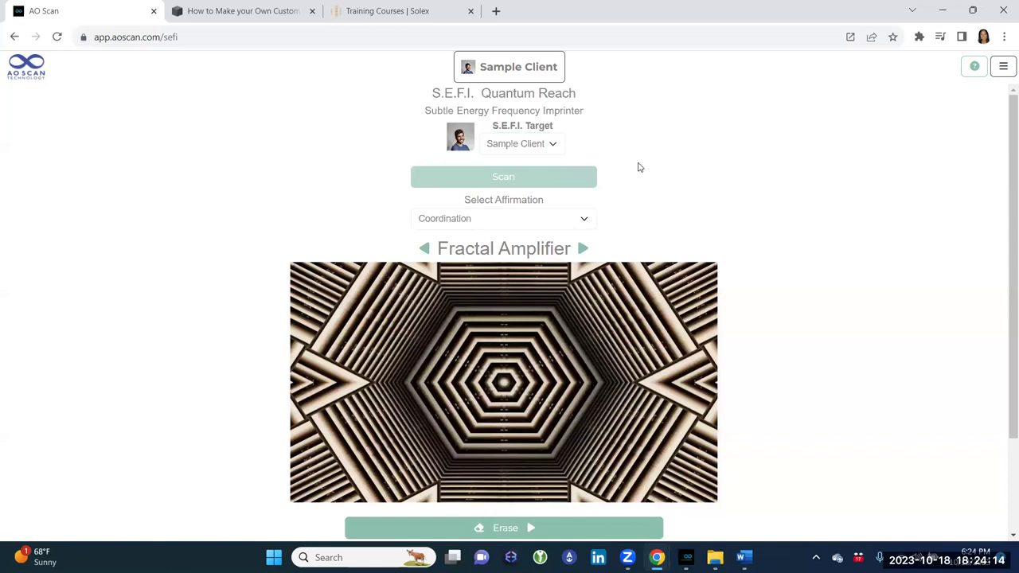
{"action": "scroll", "coordinate": [638, 167], "scroll_direction": "down", "scroll_amount": 3}
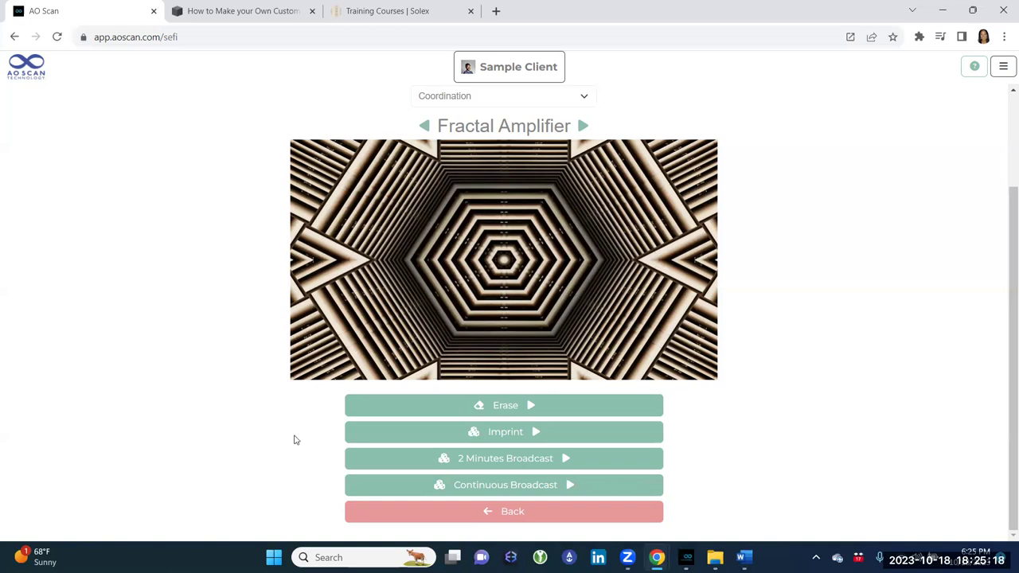
{"action": "left_click", "coordinate": [363, 491]}
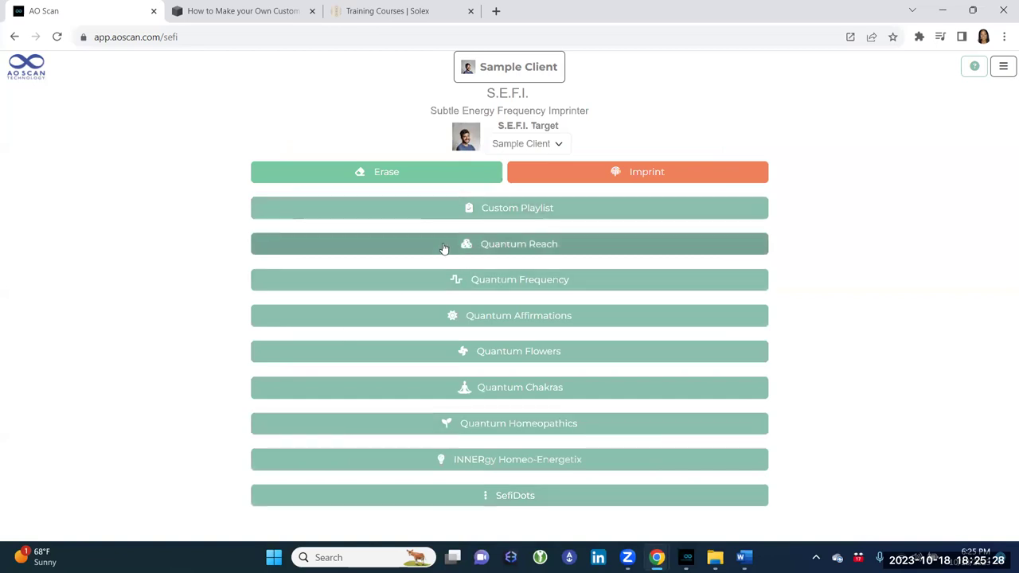
Open Quantum Frequency and look through the whole list of supportive frequencies without changing the selection.
{"action": "left_click", "coordinate": [432, 284]}
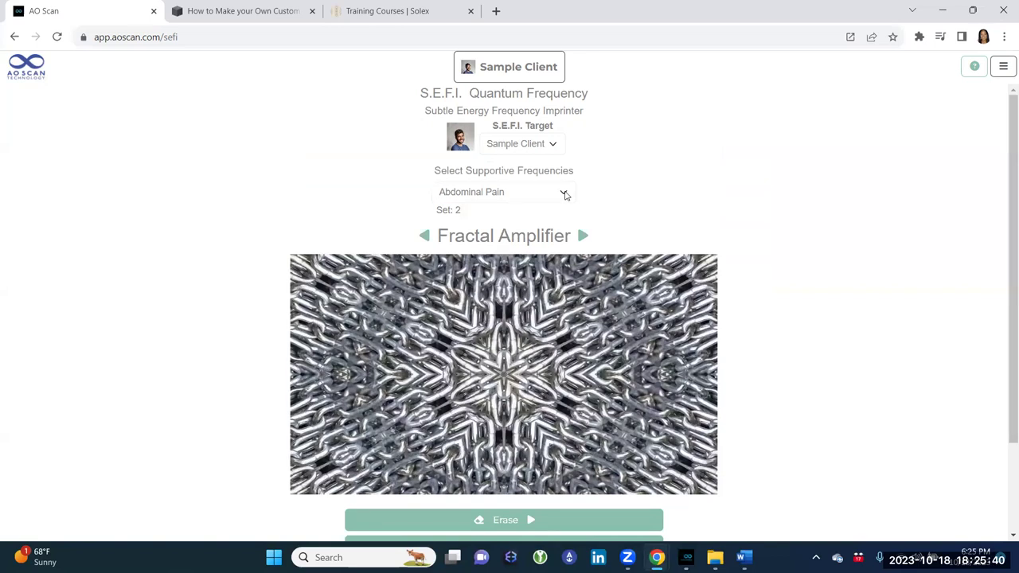
{"action": "left_click", "coordinate": [565, 195]}
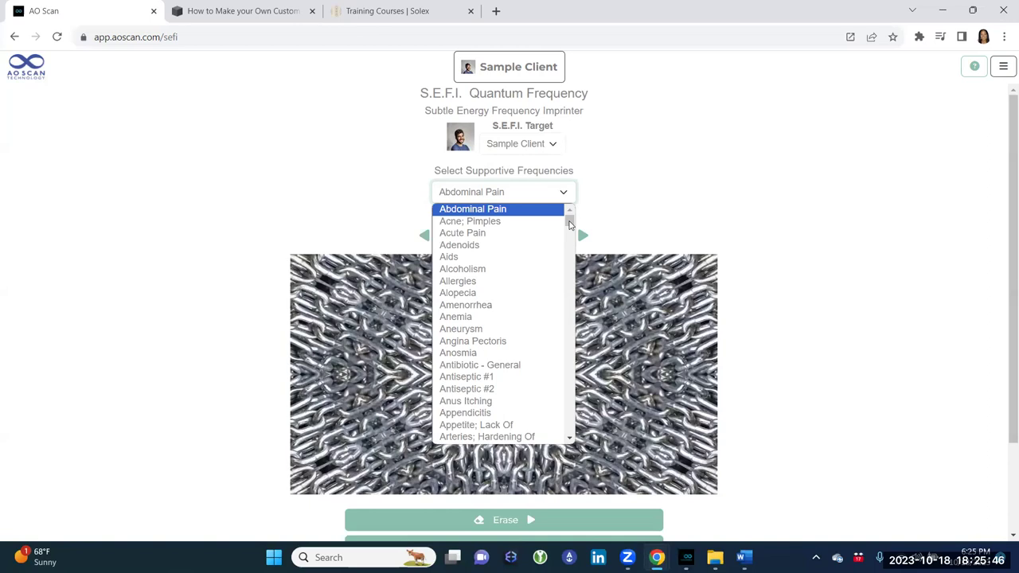
{"action": "left_click_drag", "start_coordinate": [570, 225], "coordinate": [574, 262]}
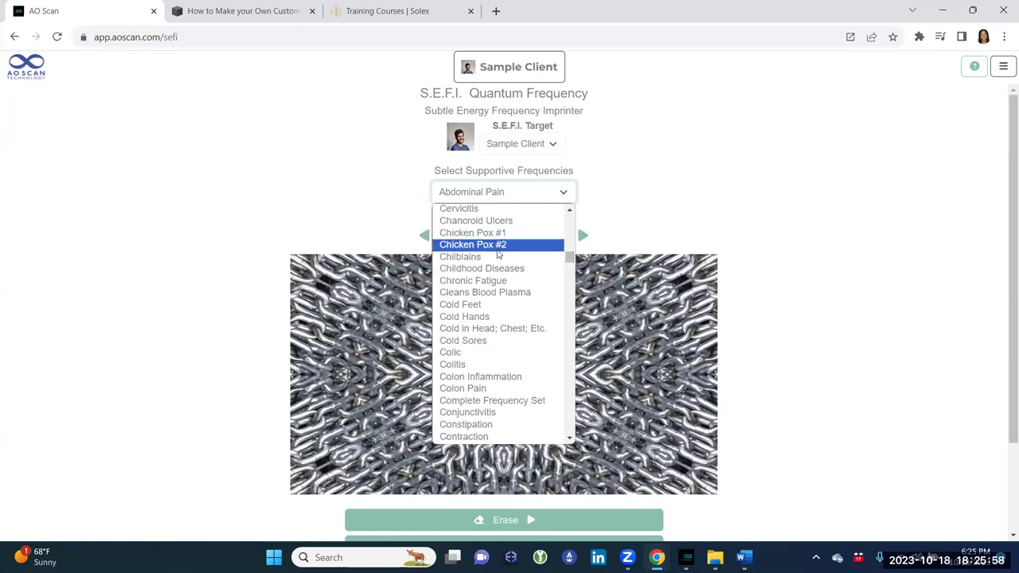
{"action": "left_click_drag", "start_coordinate": [573, 263], "coordinate": [571, 284]}
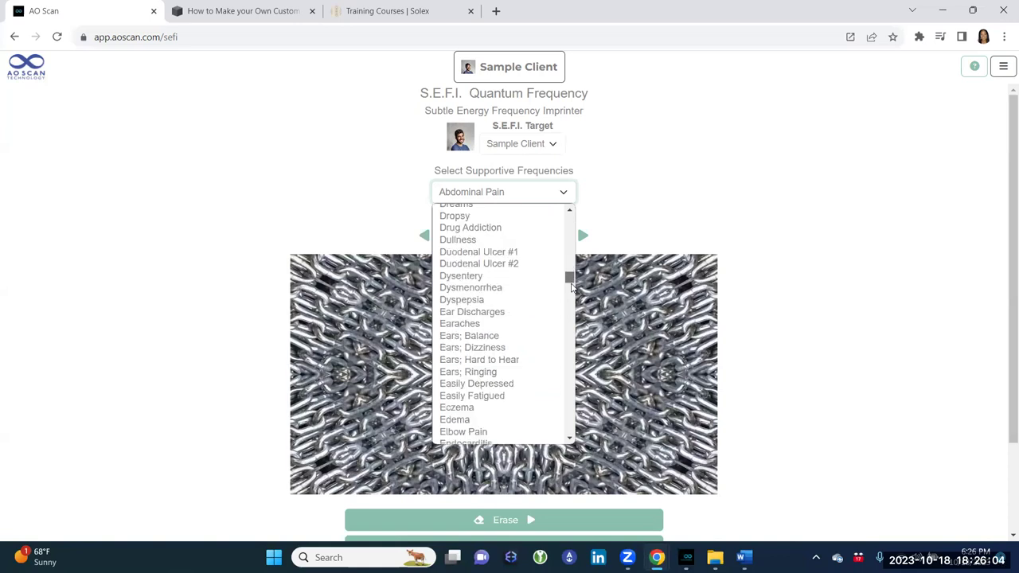
{"action": "left_click_drag", "start_coordinate": [571, 286], "coordinate": [575, 313]}
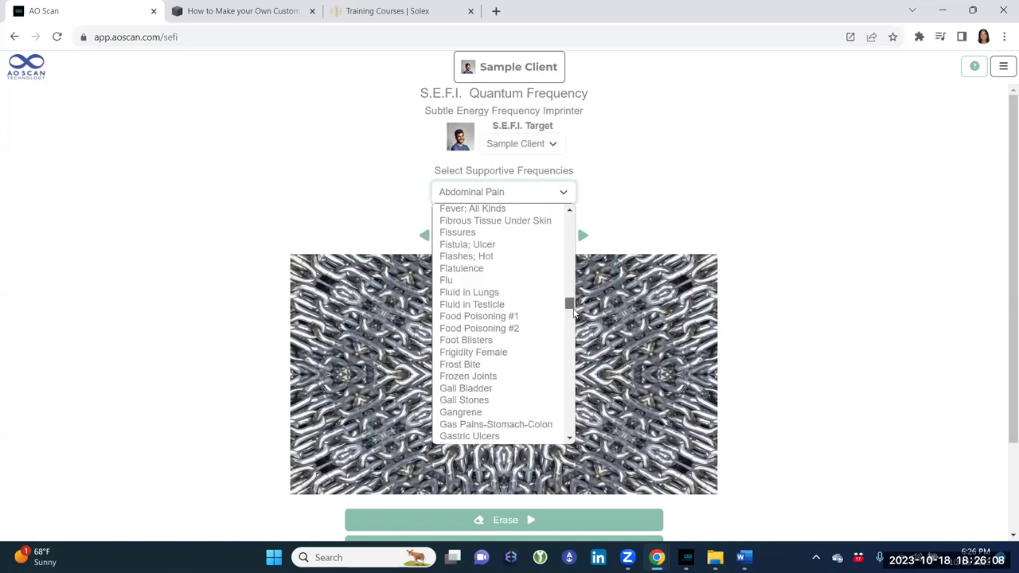
{"action": "left_click_drag", "start_coordinate": [574, 312], "coordinate": [569, 426]}
{"action": "scroll", "coordinate": [570, 427], "scroll_direction": "down", "scroll_amount": 1}
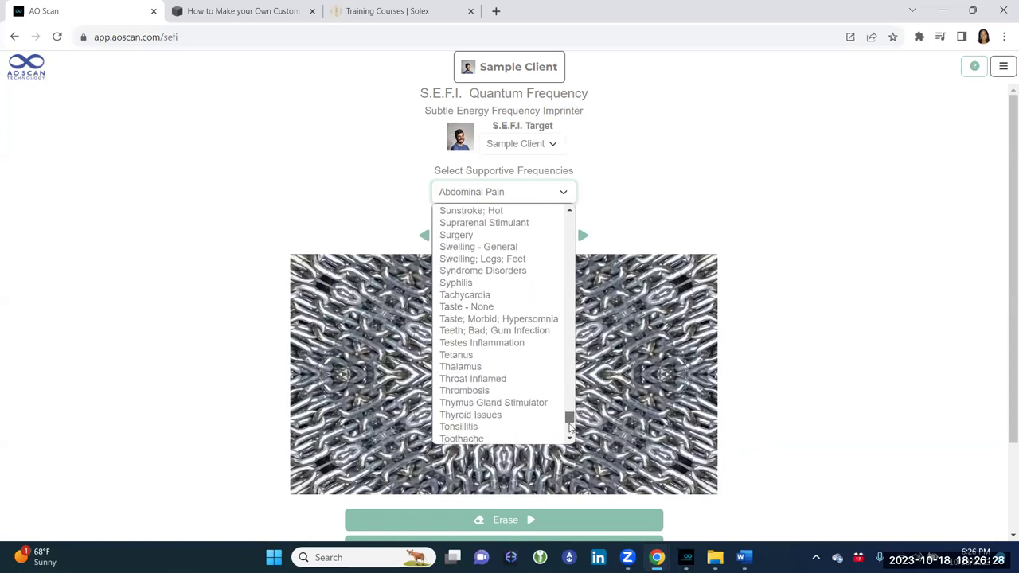
{"action": "scroll", "coordinate": [569, 427], "scroll_direction": "down", "scroll_amount": 1}
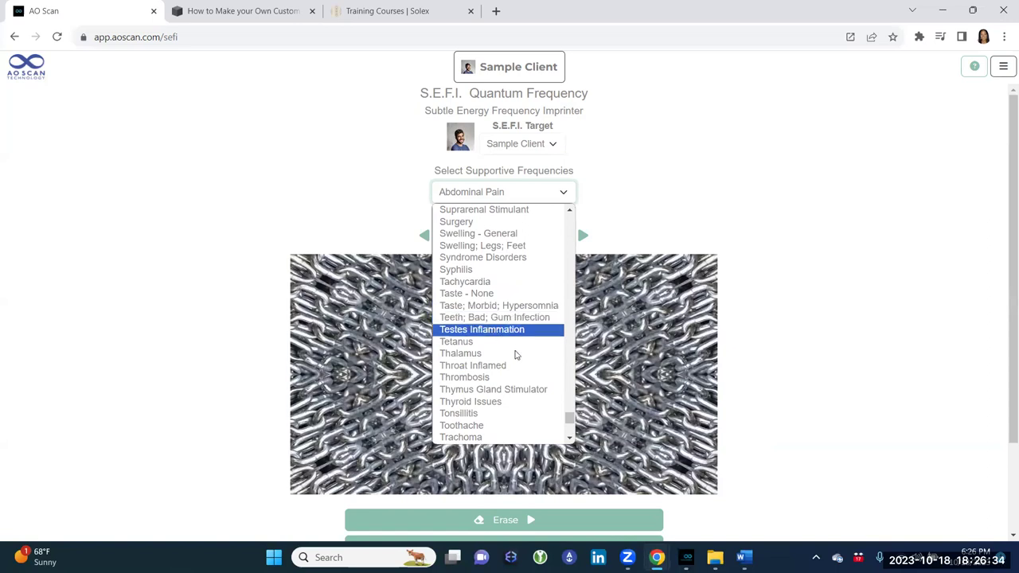
{"action": "left_click_drag", "start_coordinate": [570, 417], "coordinate": [571, 434]}
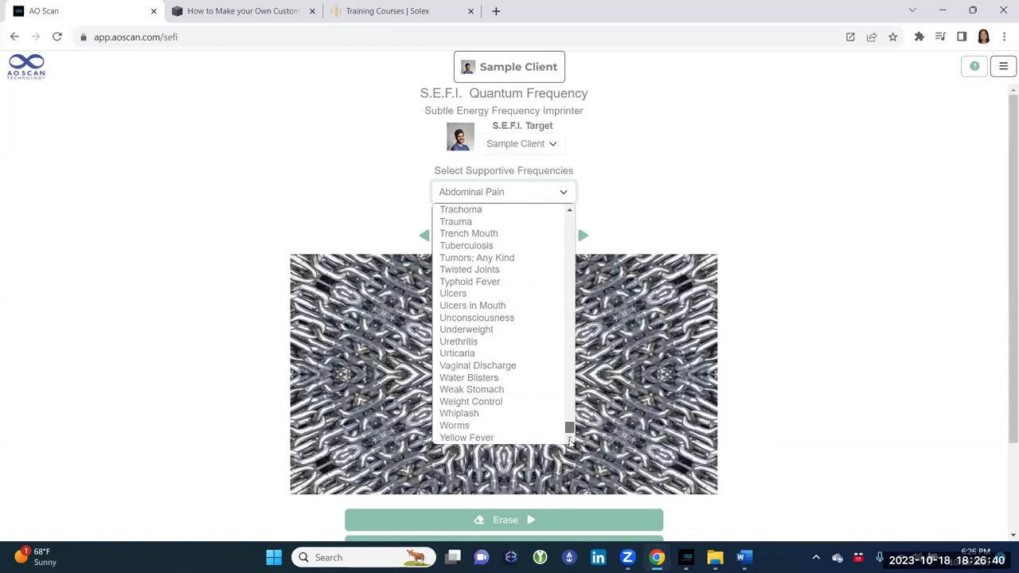
{"action": "left_click", "coordinate": [685, 210]}
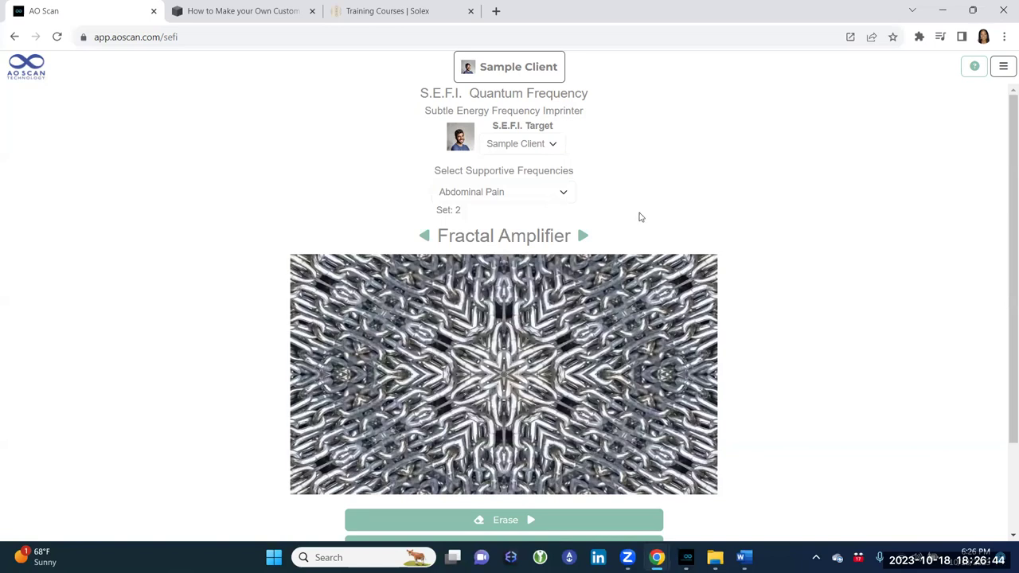
Review the erase, imprint and playback options of Quantum Frequency and return to the SEFI main page.
{"action": "scroll", "coordinate": [639, 215], "scroll_direction": "down", "scroll_amount": 1}
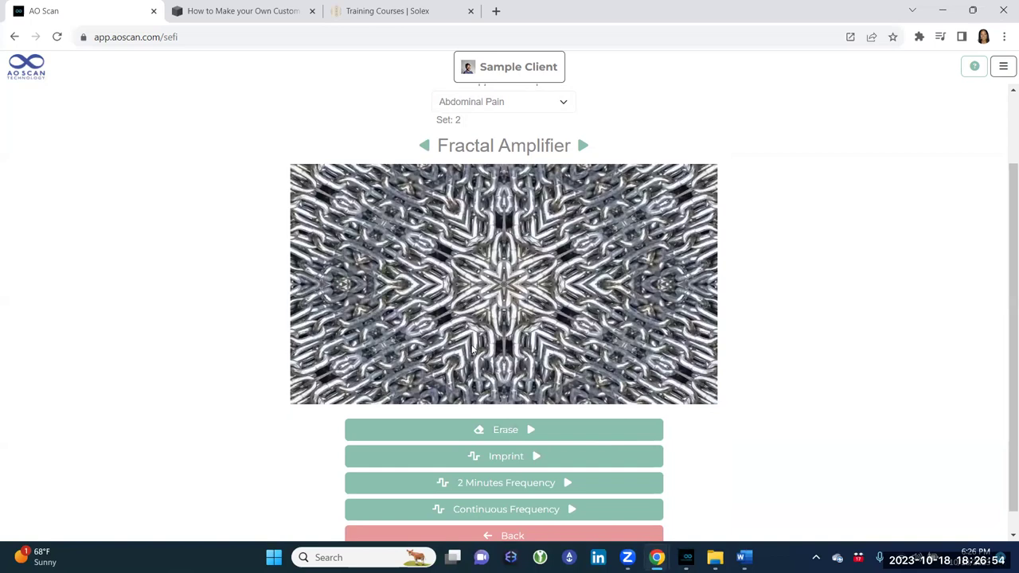
{"action": "scroll", "coordinate": [491, 317], "scroll_direction": "down", "scroll_amount": 1}
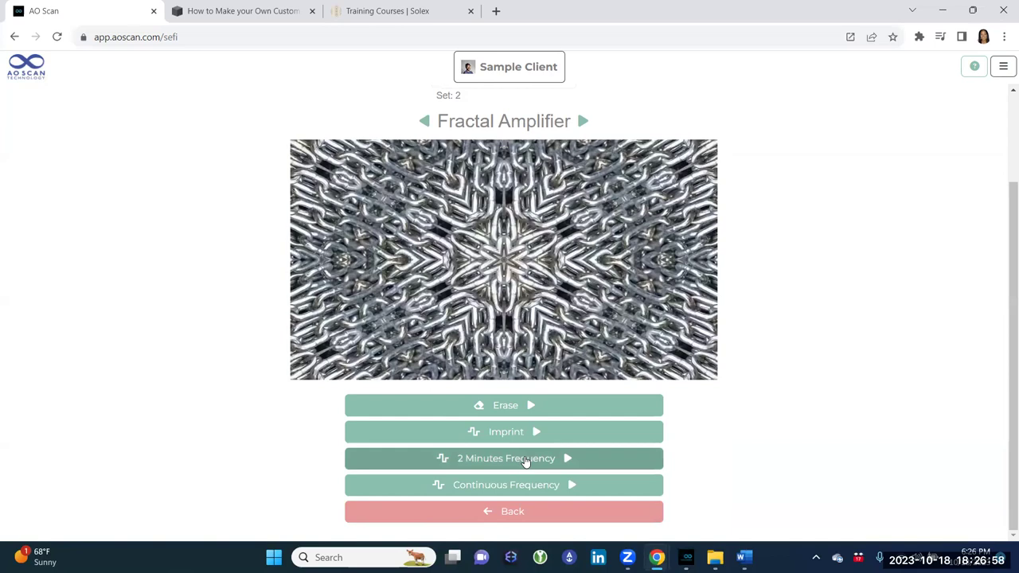
{"action": "left_click", "coordinate": [483, 492]}
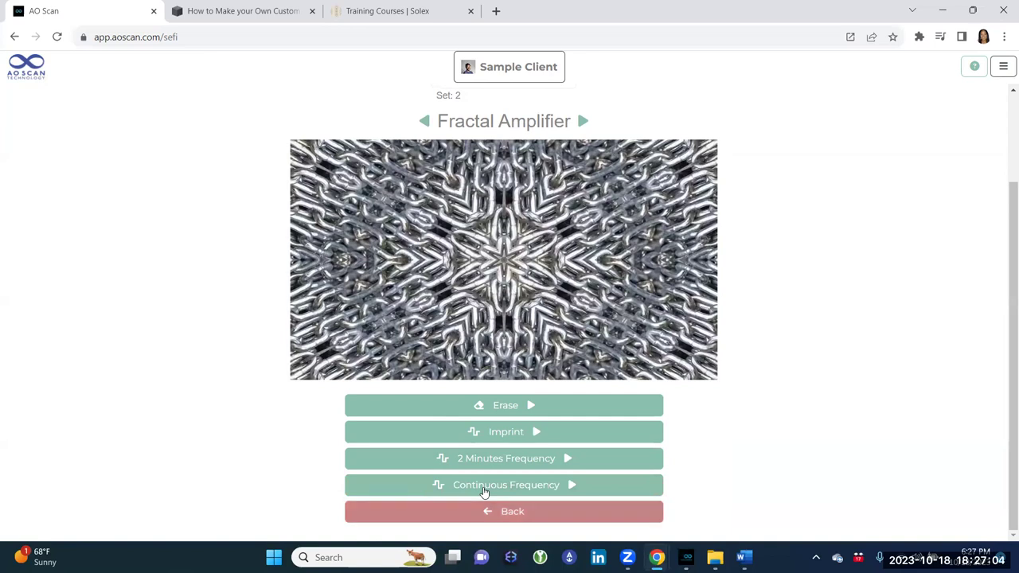
{"action": "left_click", "coordinate": [483, 501]}
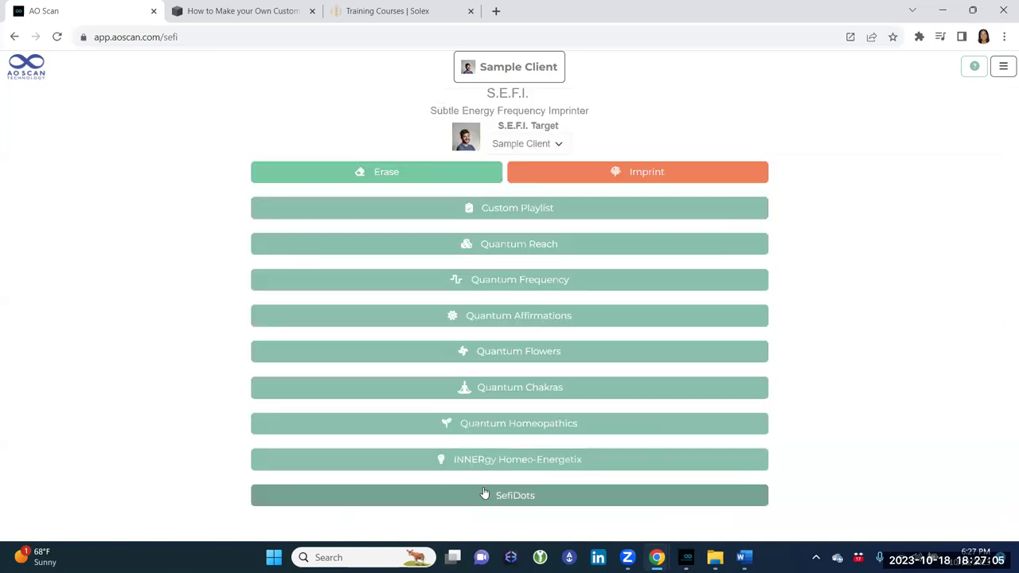
Scan Sample Client in Quantum Affirmations, review the imprint and broadcast options, and return to the SEFI main page.
{"action": "left_click", "coordinate": [520, 316]}
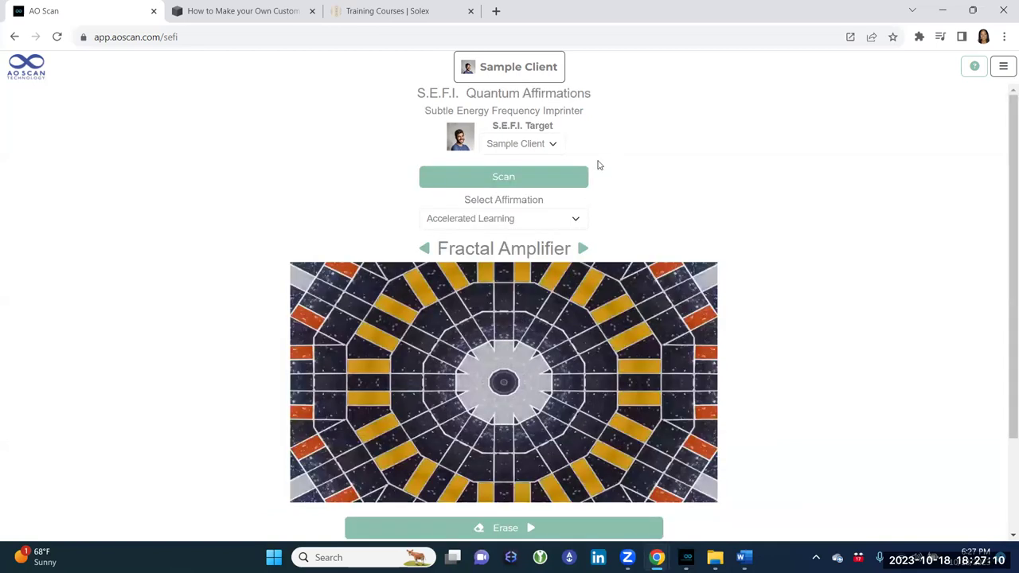
{"action": "left_click", "coordinate": [568, 187]}
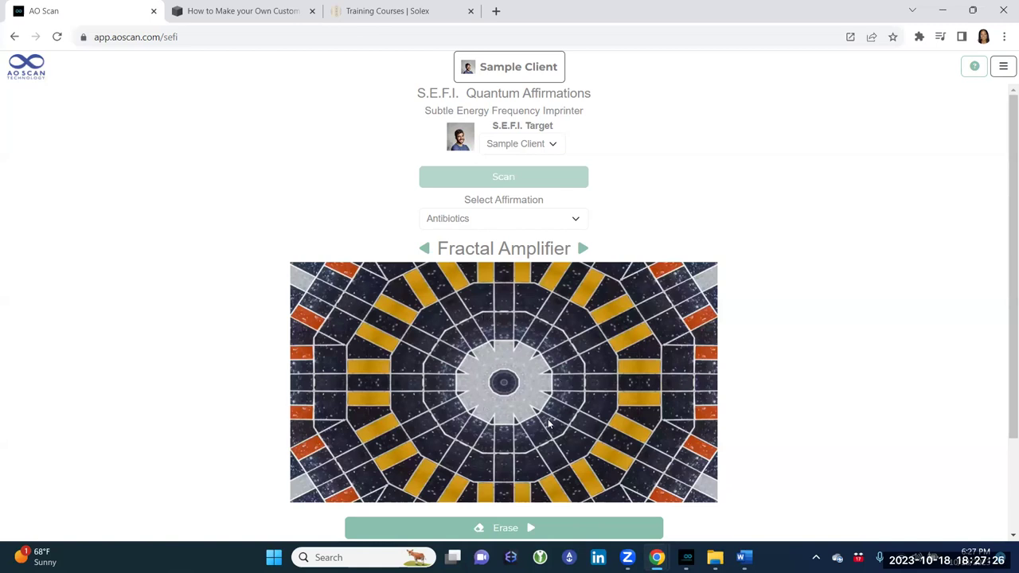
{"action": "scroll", "coordinate": [547, 425], "scroll_direction": "down", "scroll_amount": 1}
{"action": "scroll", "coordinate": [547, 424], "scroll_direction": "down", "scroll_amount": 1}
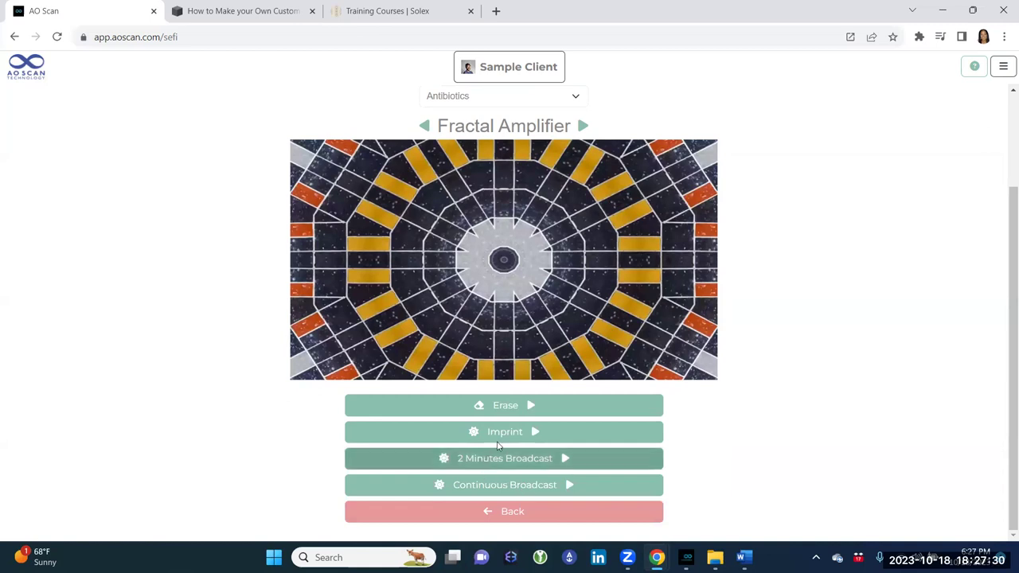
{"action": "left_click", "coordinate": [482, 501]}
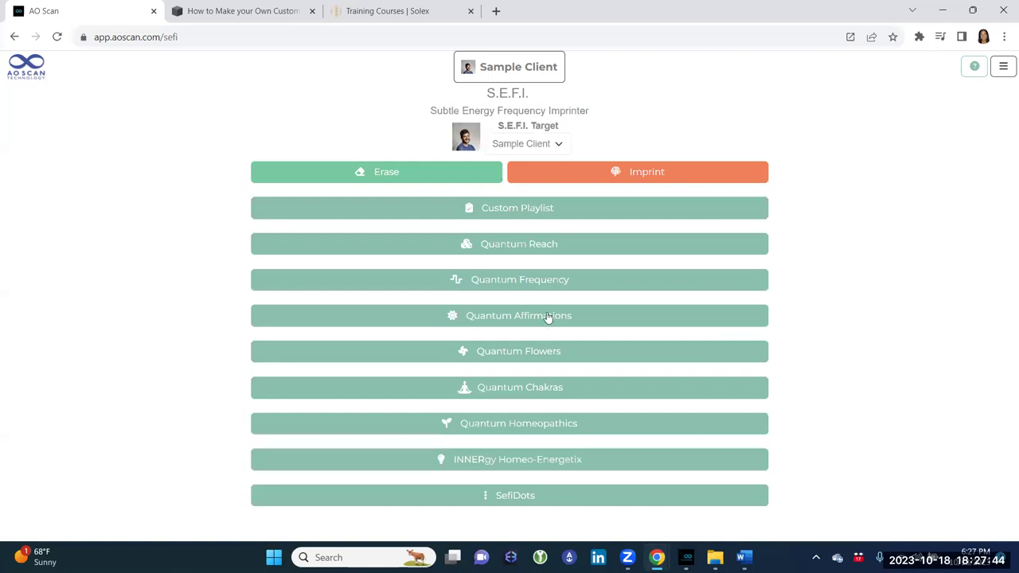
Reopen Quantum Affirmations, review its erase, imprint and broadcast options, and return to the SEFI main page.
{"action": "left_click", "coordinate": [536, 325]}
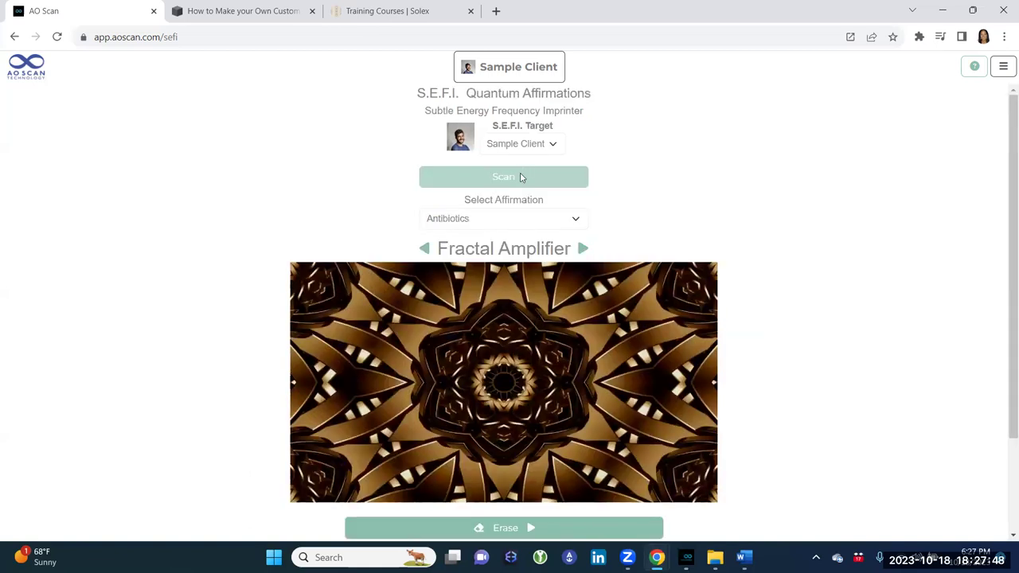
{"action": "scroll", "coordinate": [539, 363], "scroll_direction": "down", "scroll_amount": 2}
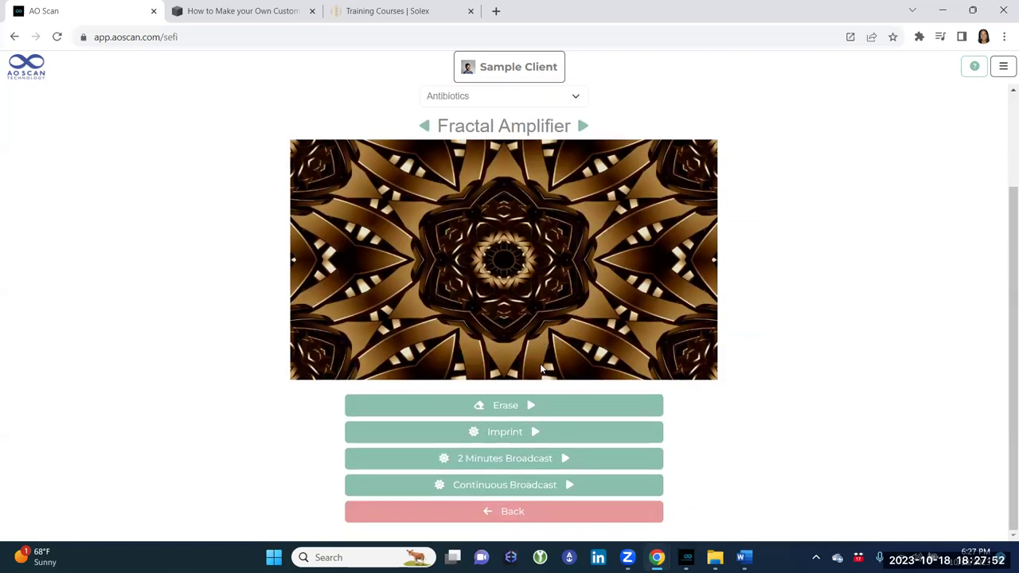
{"action": "scroll", "coordinate": [540, 363], "scroll_direction": "up", "scroll_amount": 1}
{"action": "scroll", "coordinate": [510, 398], "scroll_direction": "down", "scroll_amount": 1}
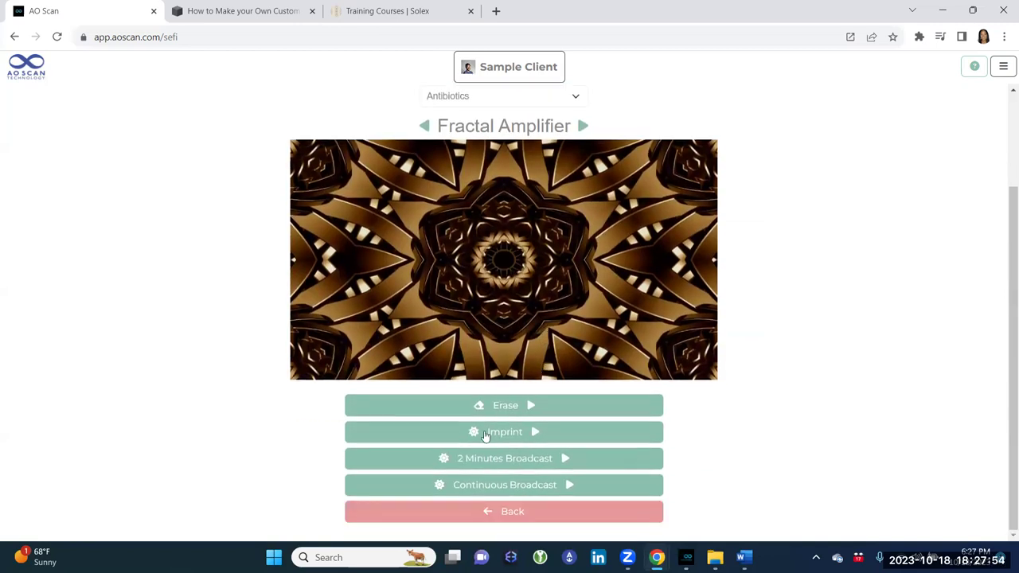
{"action": "left_click", "coordinate": [481, 491]}
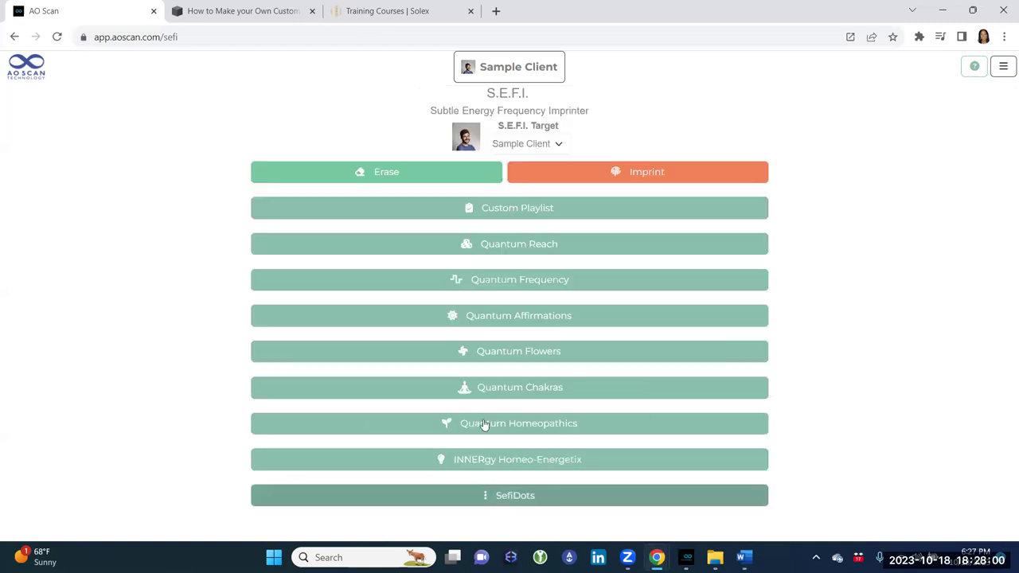
Scan Sample Client in Quantum Flowers, review the selected emotion and flower with the imprint options, and return to the SEFI main page.
{"action": "left_click", "coordinate": [511, 363]}
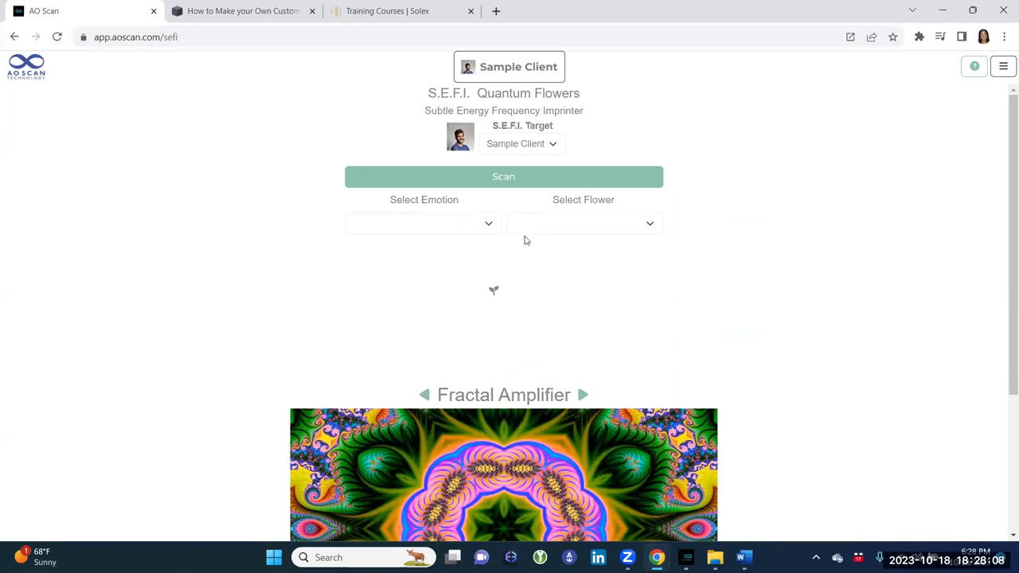
{"action": "left_click", "coordinate": [516, 182]}
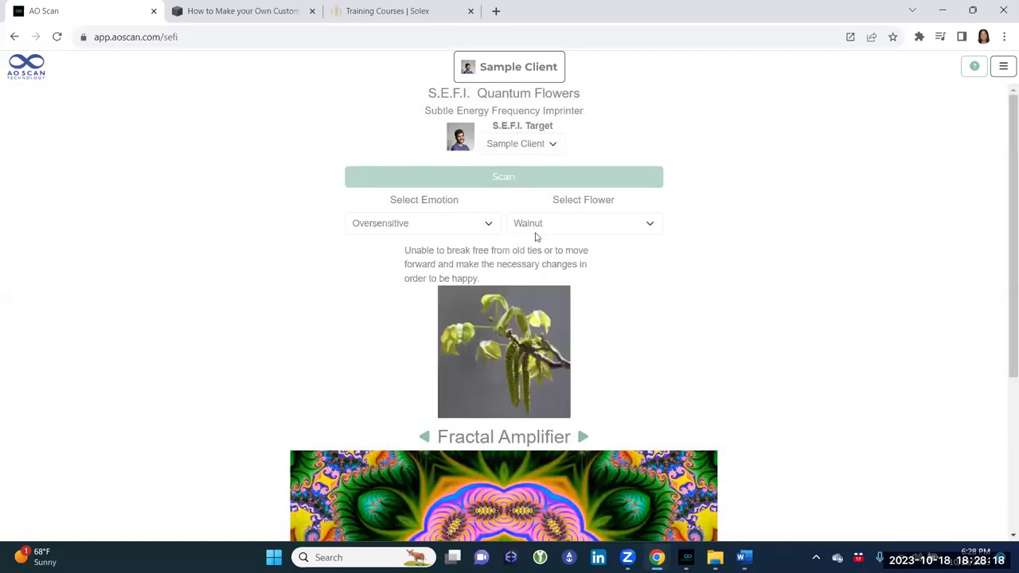
{"action": "scroll", "coordinate": [524, 344], "scroll_direction": "down", "scroll_amount": 1}
{"action": "scroll", "coordinate": [524, 344], "scroll_direction": "down", "scroll_amount": 1}
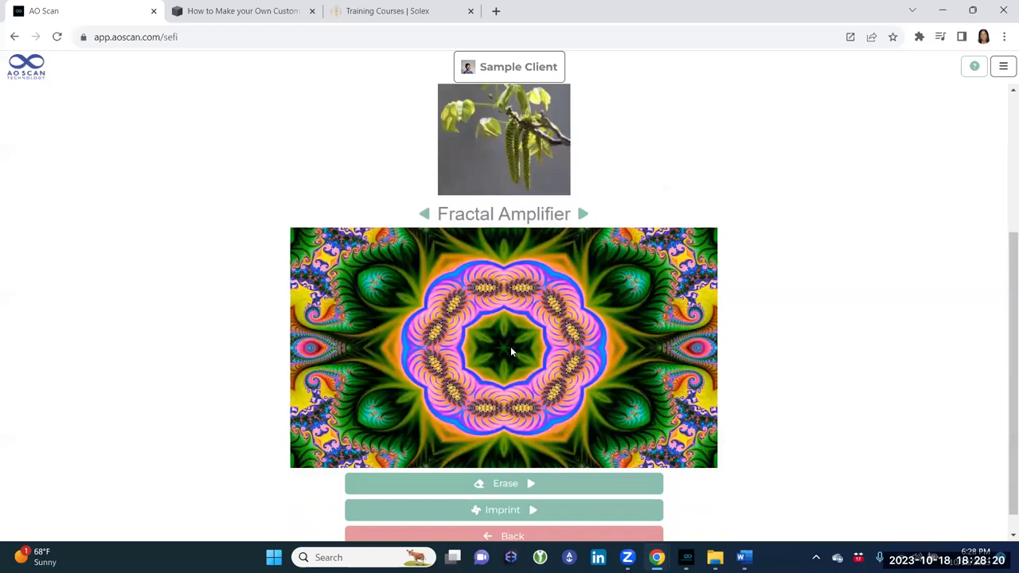
{"action": "scroll", "coordinate": [478, 338], "scroll_direction": "up", "scroll_amount": 1}
{"action": "scroll", "coordinate": [475, 340], "scroll_direction": "up", "scroll_amount": 1}
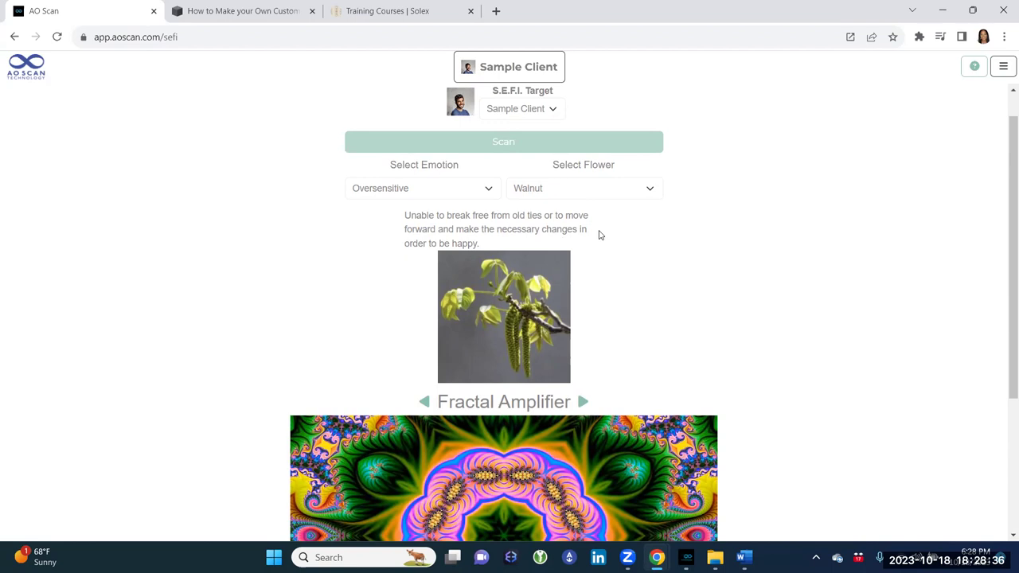
{"action": "scroll", "coordinate": [600, 235], "scroll_direction": "down", "scroll_amount": 3}
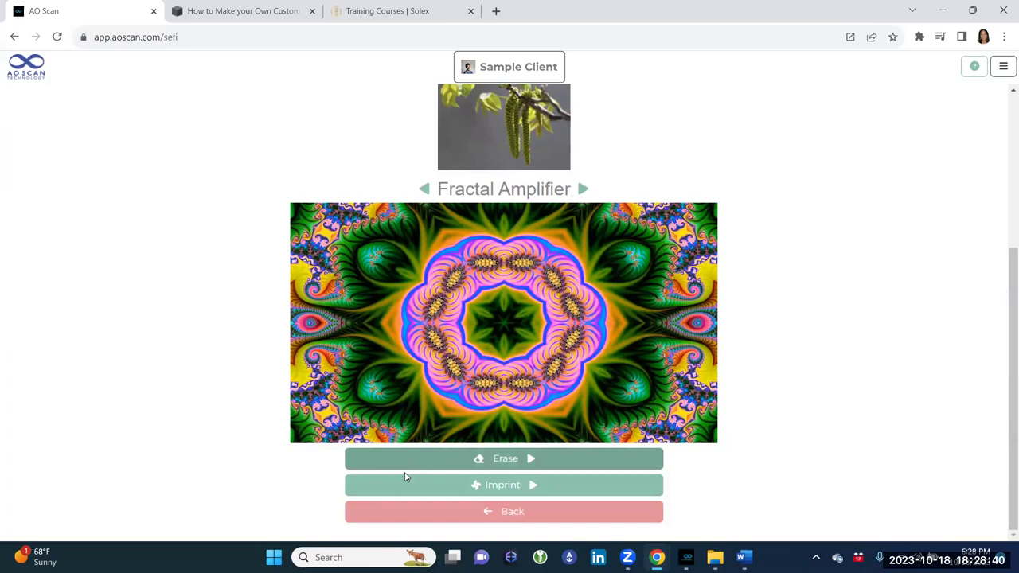
{"action": "left_click", "coordinate": [406, 487]}
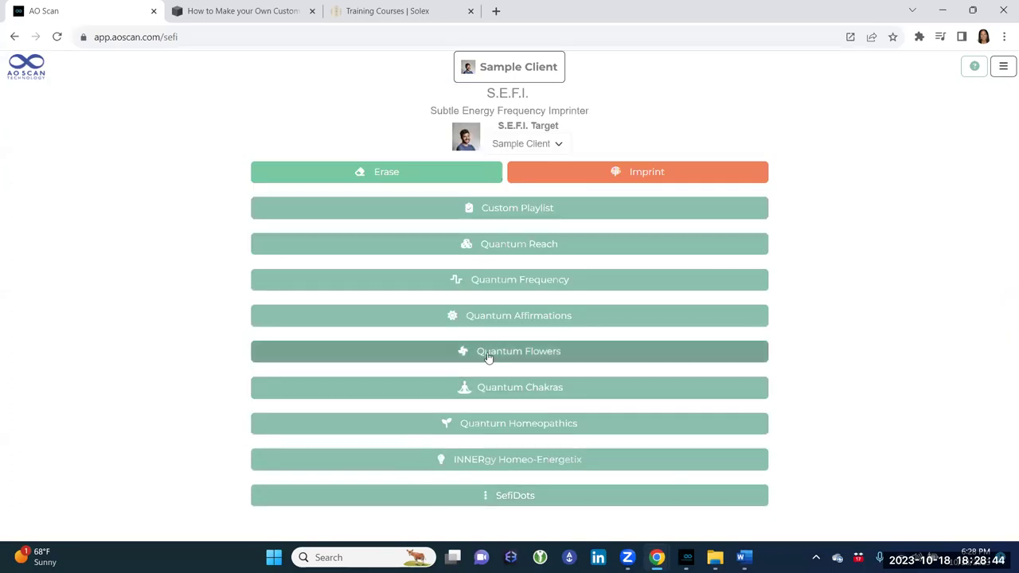
Review the scan, imprint and broadcast options of Quantum Chakras and return to the SEFI main page.
{"action": "left_click", "coordinate": [493, 390]}
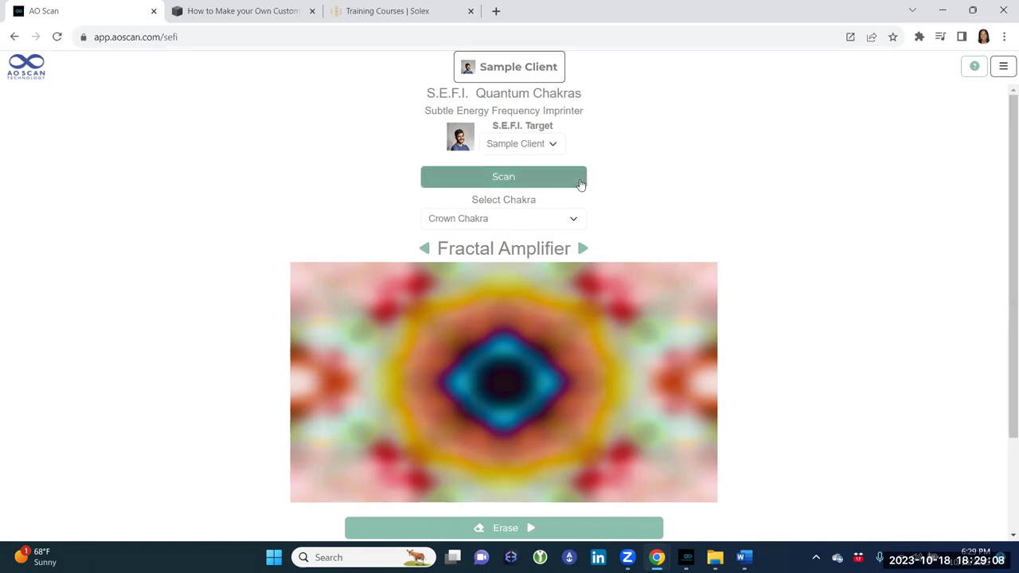
{"action": "scroll", "coordinate": [621, 256], "scroll_direction": "down", "scroll_amount": 2}
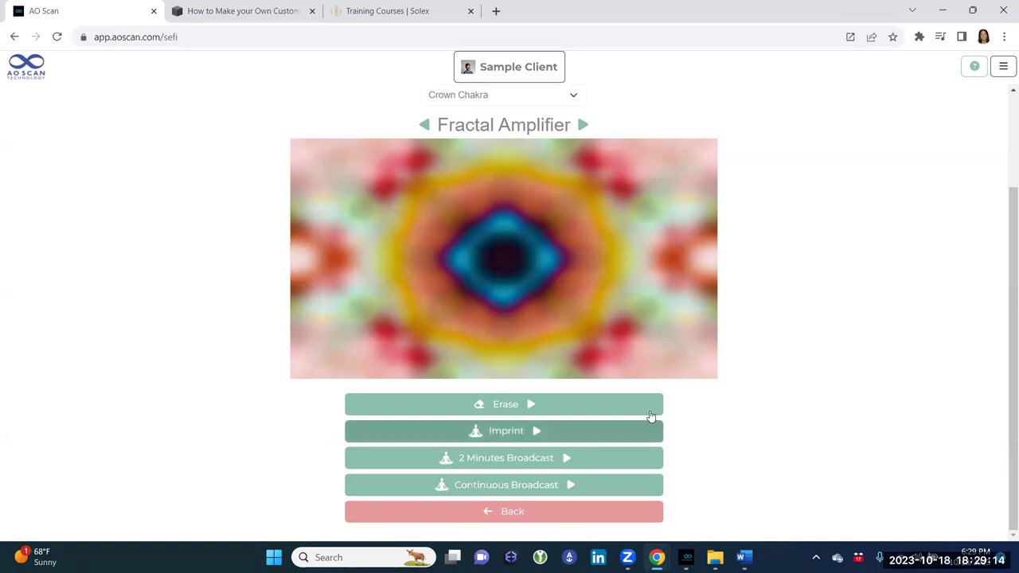
{"action": "left_click", "coordinate": [444, 490]}
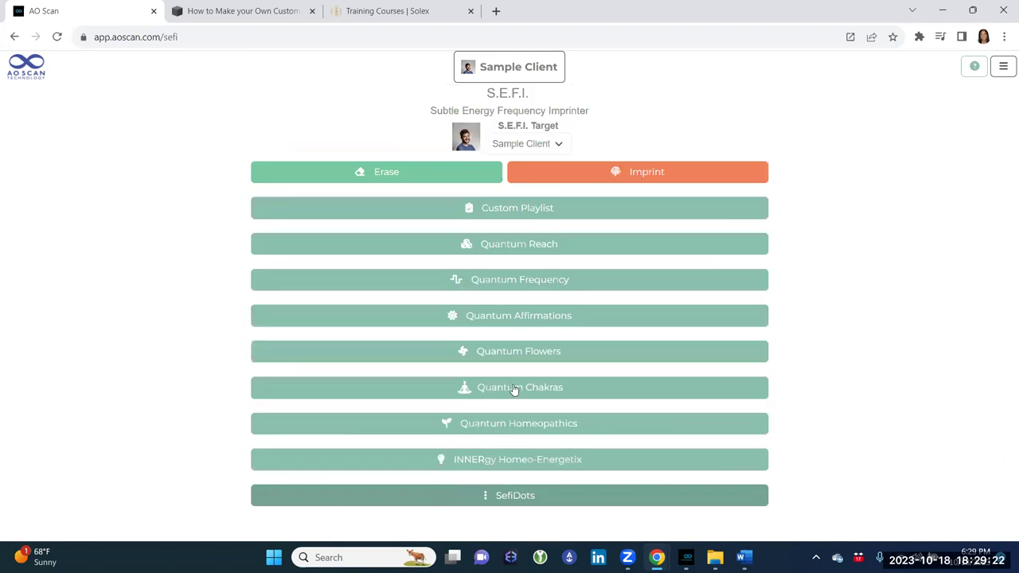
Open the By Symptoms section of Quantum Homeopathics and browse its list of symptoms.
{"action": "left_click", "coordinate": [534, 430]}
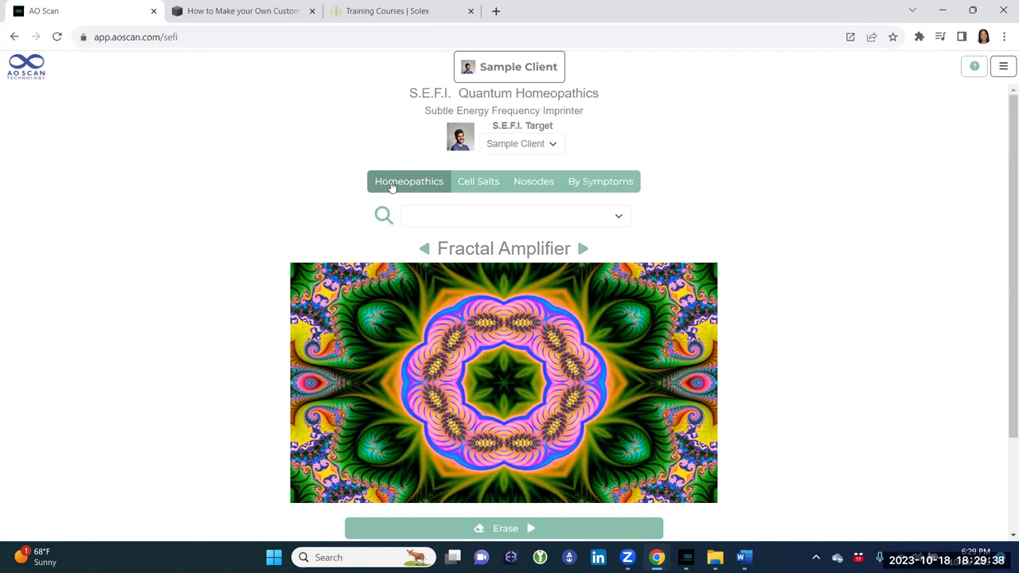
{"action": "left_click", "coordinate": [597, 185]}
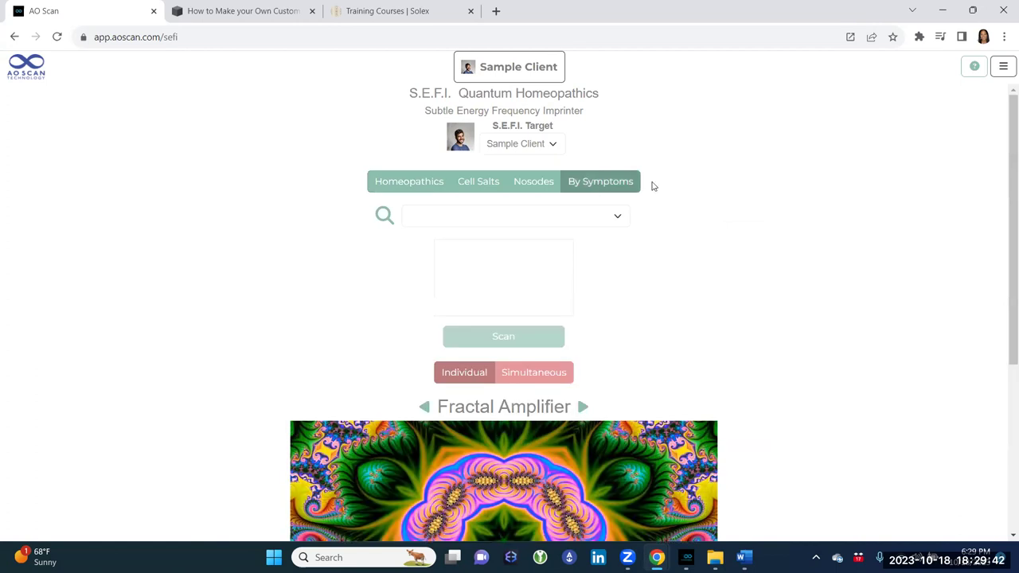
{"action": "left_click", "coordinate": [480, 216]}
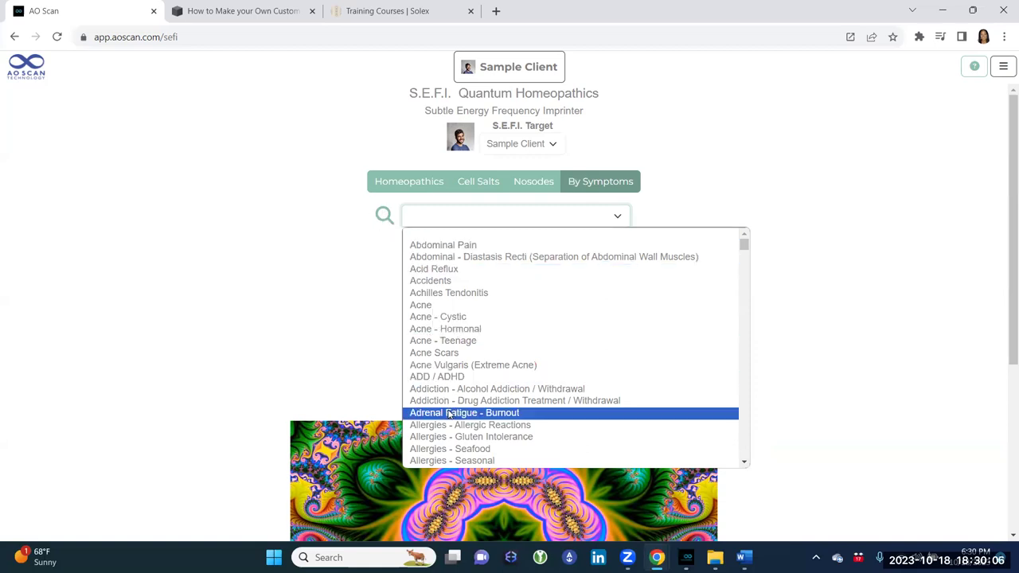
{"action": "scroll", "coordinate": [448, 412], "scroll_direction": "down", "scroll_amount": 2}
{"action": "scroll", "coordinate": [448, 412], "scroll_direction": "down", "scroll_amount": 15}
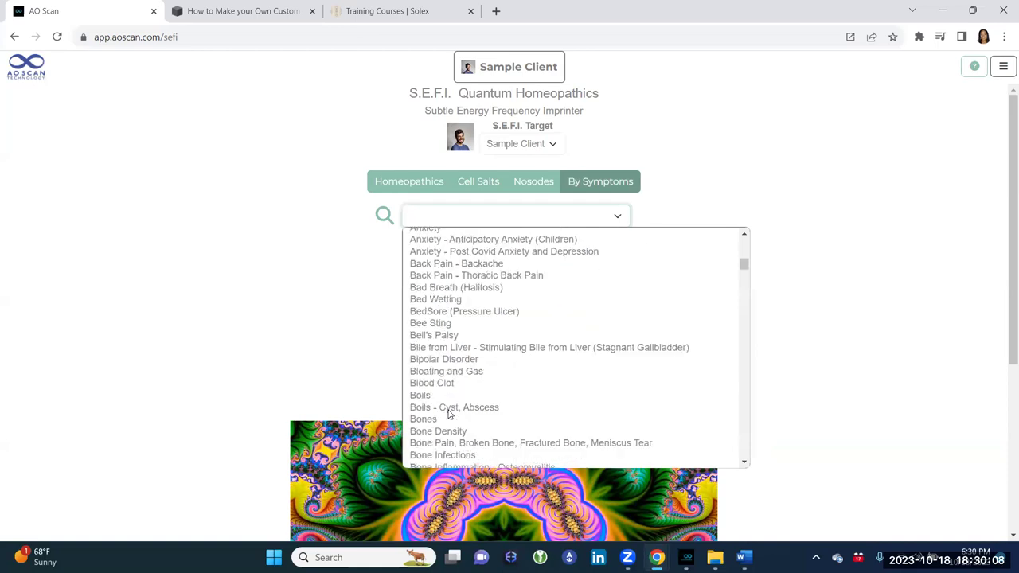
Search the symptoms for "sinus" and choose Sinusitis.
{"action": "left_click", "coordinate": [382, 221]}
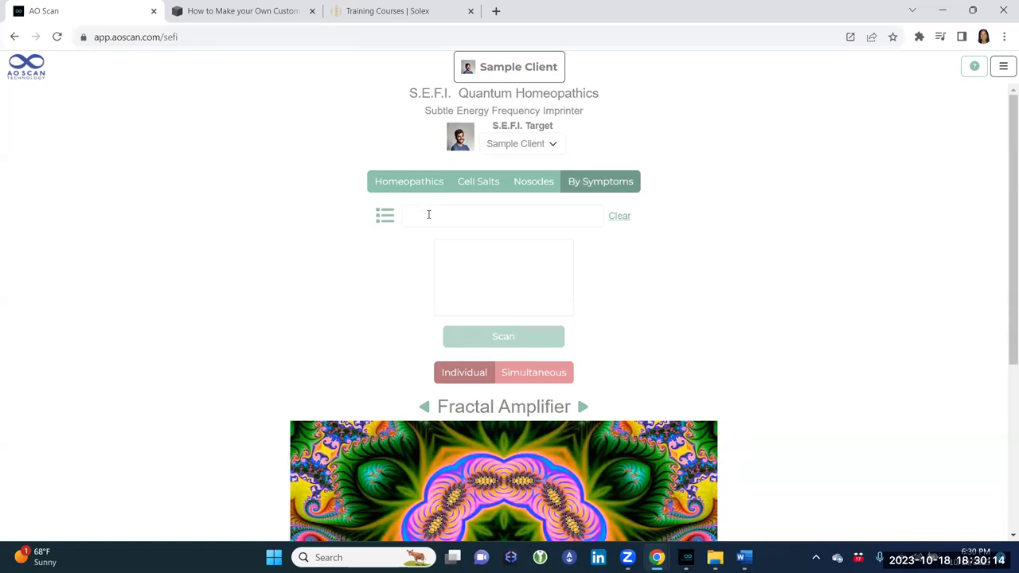
{"action": "left_click", "coordinate": [409, 217]}
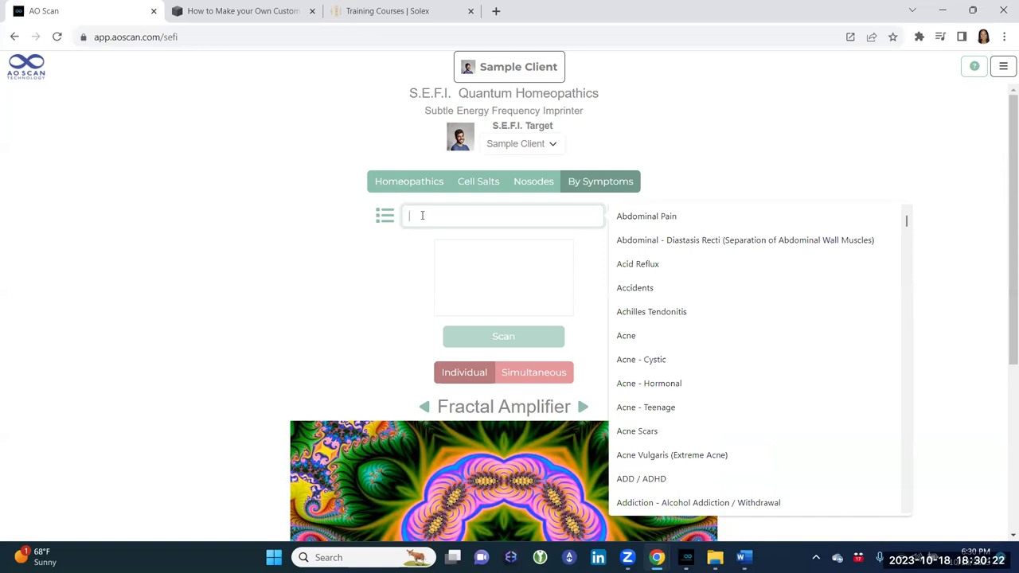
{"action": "type", "text": "sin"}
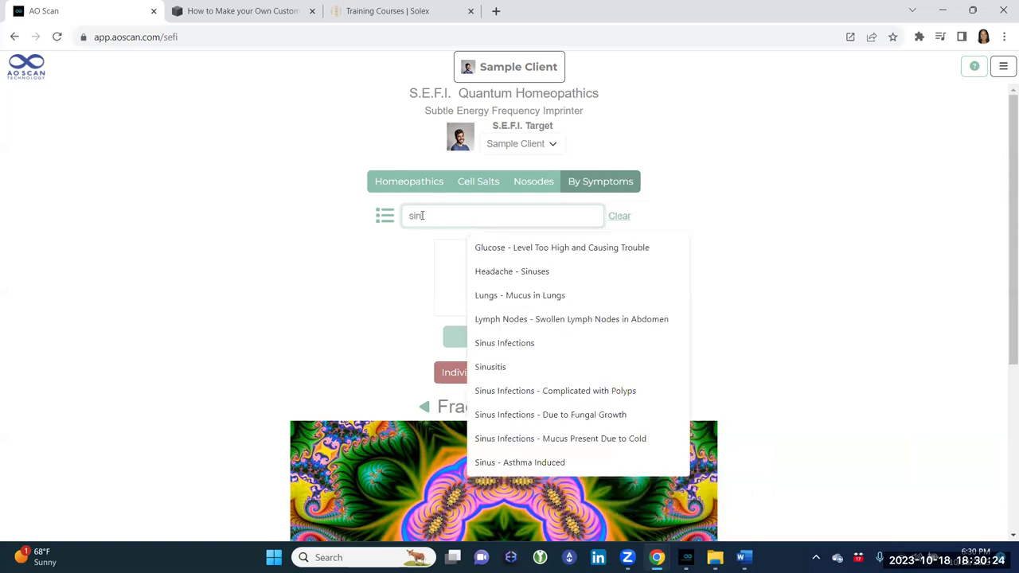
{"action": "type", "text": "us"}
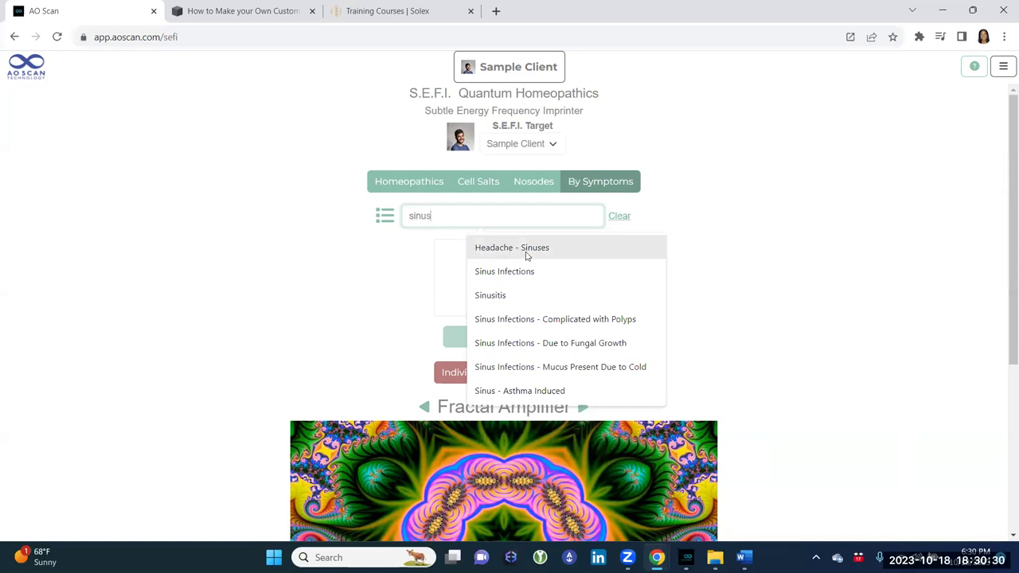
{"action": "left_click", "coordinate": [500, 301]}
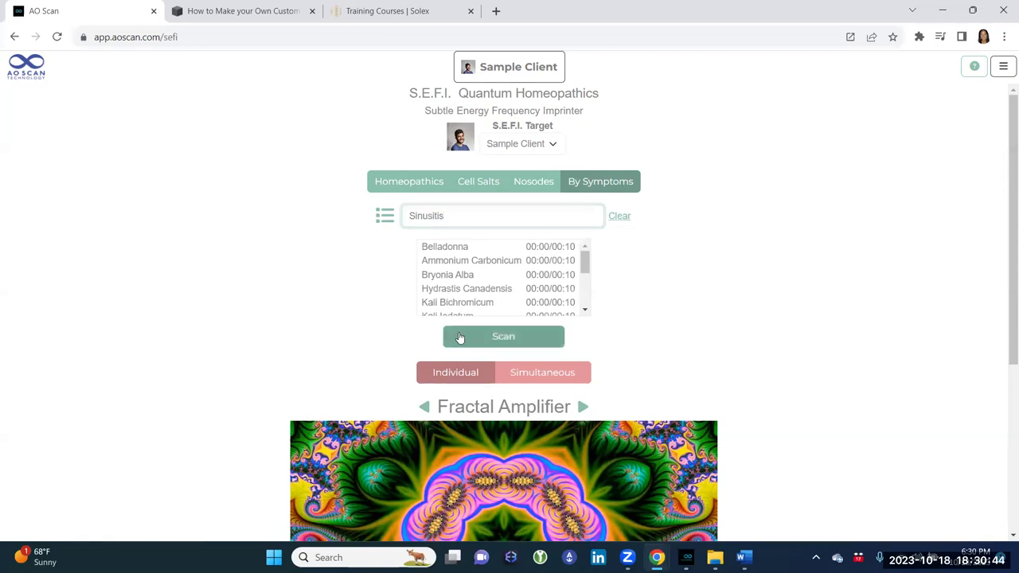
Scan Sample Client against the Sinusitis remedies and review the imprint, broadcast and play mode options.
{"action": "left_click", "coordinate": [542, 338]}
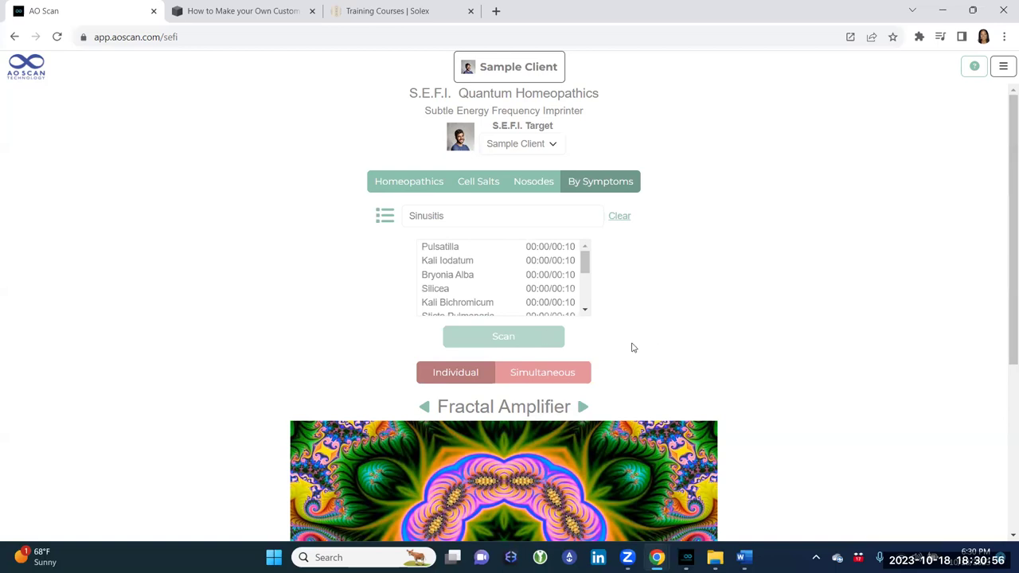
{"action": "scroll", "coordinate": [612, 353], "scroll_direction": "down", "scroll_amount": 2}
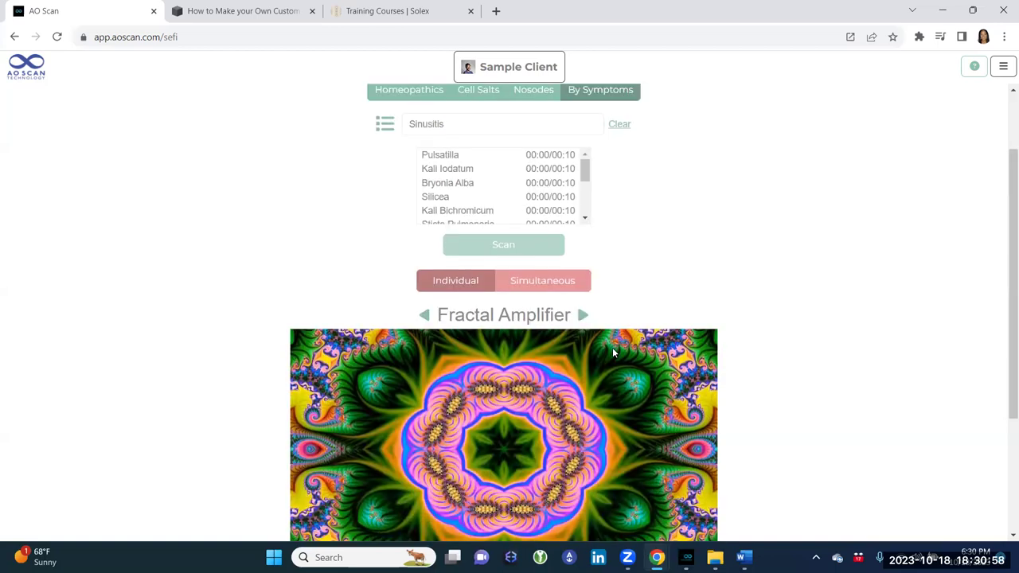
{"action": "scroll", "coordinate": [612, 353], "scroll_direction": "down", "scroll_amount": 1}
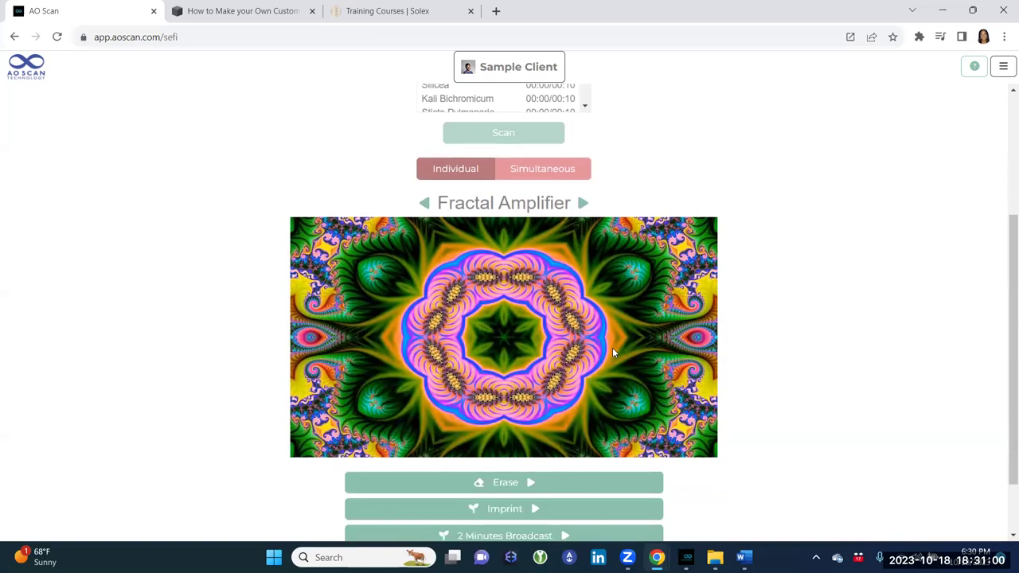
{"action": "scroll", "coordinate": [612, 351], "scroll_direction": "down", "scroll_amount": 1}
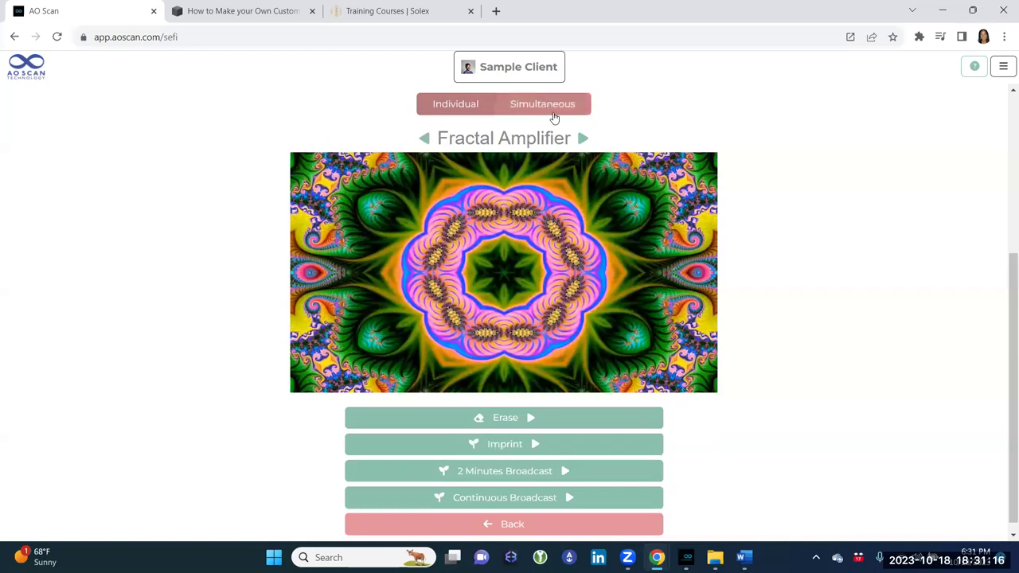
{"action": "scroll", "coordinate": [551, 115], "scroll_direction": "up", "scroll_amount": 2}
{"action": "scroll", "coordinate": [553, 113], "scroll_direction": "up", "scroll_amount": 1}
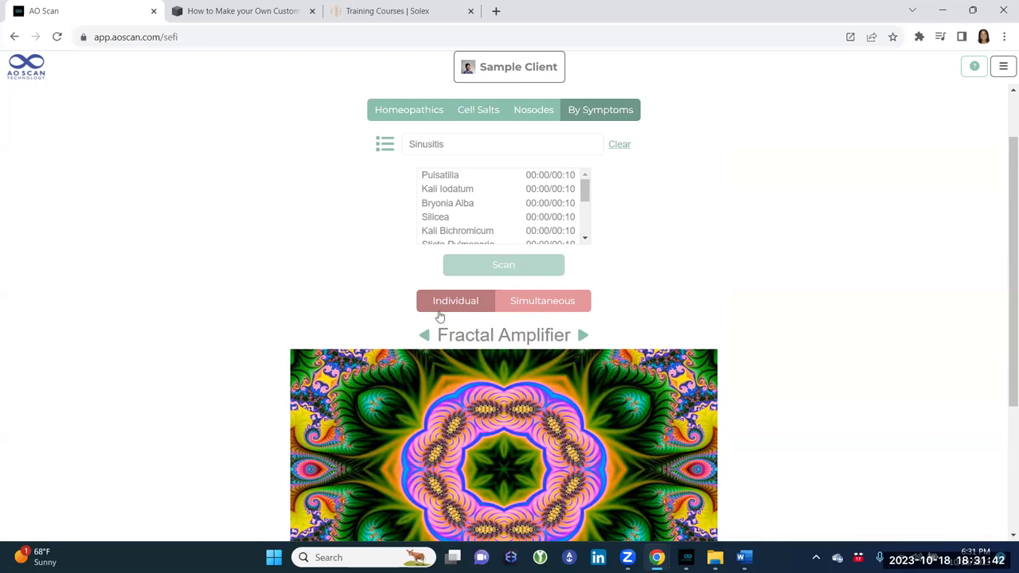
Set the Sinusitis remedies to Simultaneous mode and return to the SEFI main page.
{"action": "left_click", "coordinate": [532, 309]}
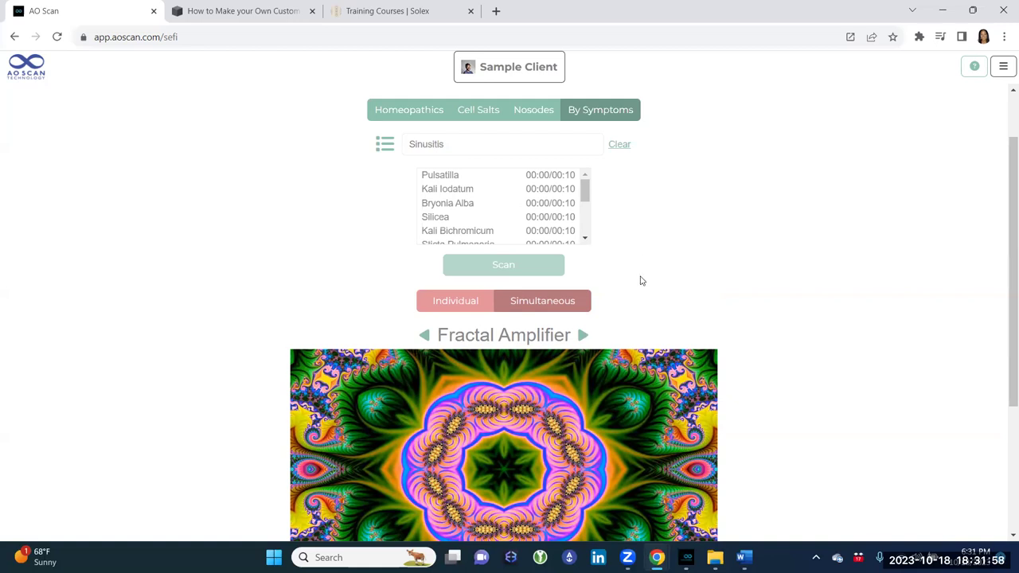
{"action": "scroll", "coordinate": [640, 274], "scroll_direction": "down", "scroll_amount": 1}
{"action": "scroll", "coordinate": [640, 278], "scroll_direction": "down", "scroll_amount": 2}
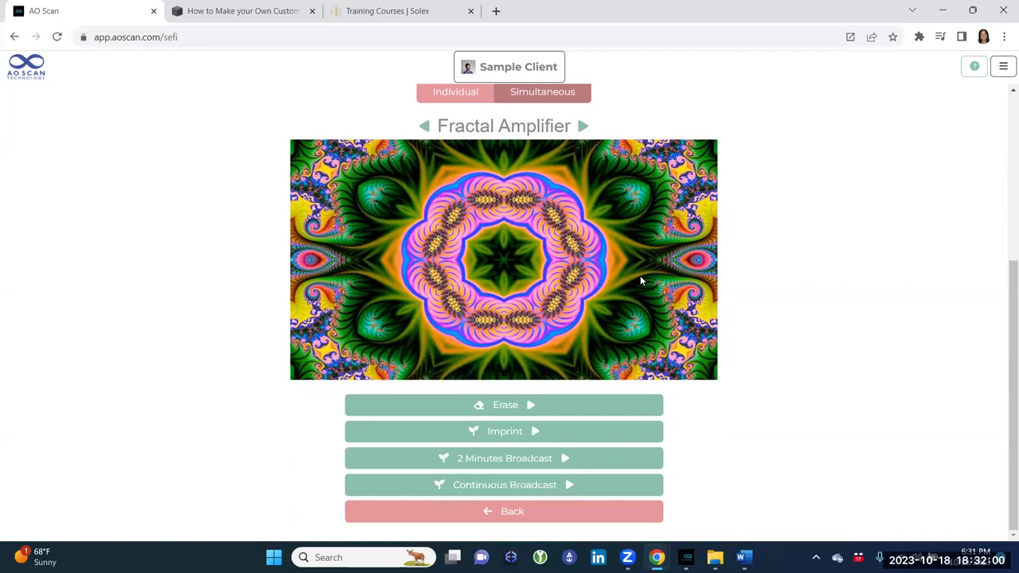
{"action": "left_click", "coordinate": [473, 487]}
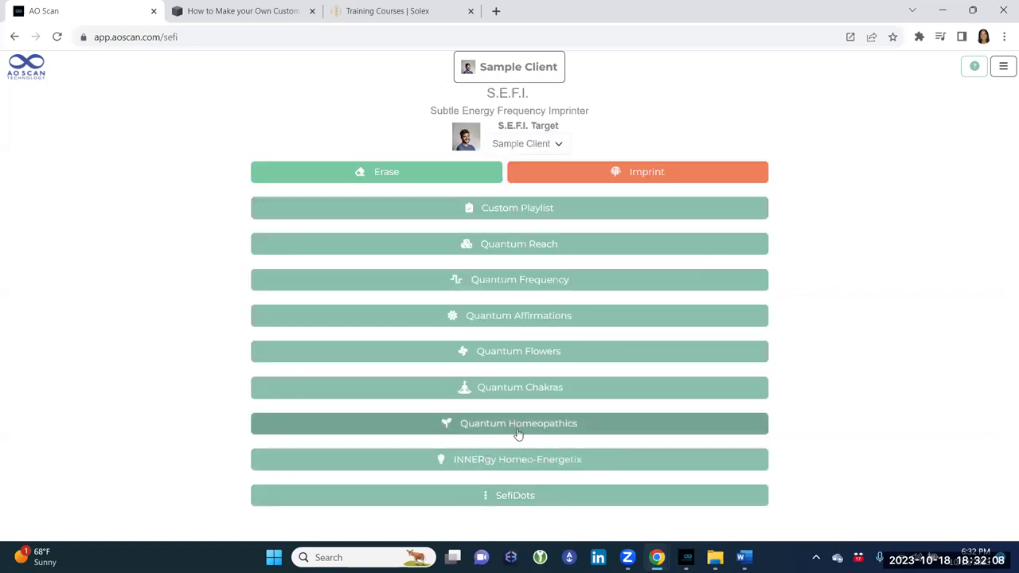
Choose Bacteria Detox in INNERgy Homeo-Energetix, review its imprint and broadcast options, and return to the SEFI main page.
{"action": "left_click", "coordinate": [518, 461]}
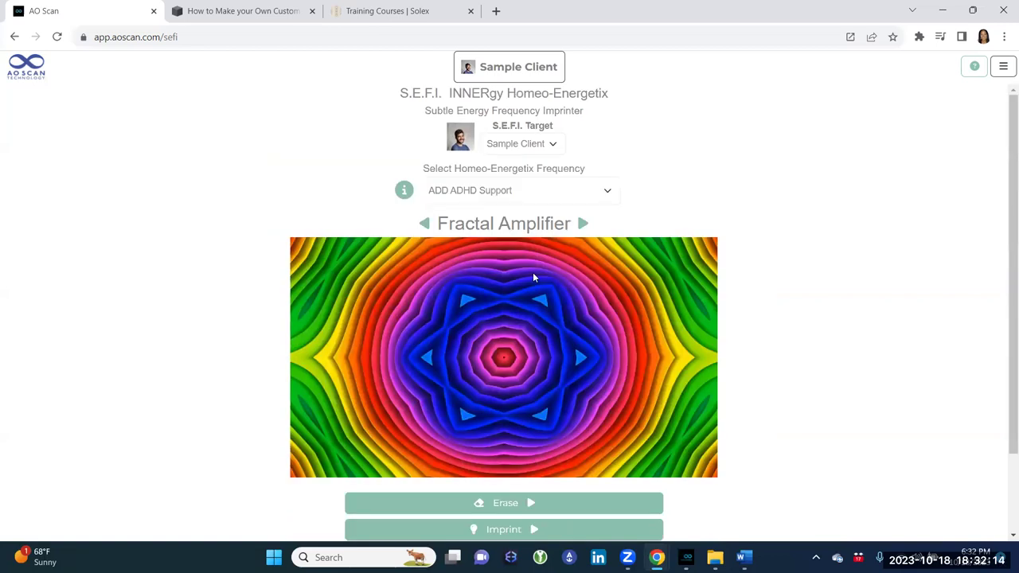
{"action": "left_click", "coordinate": [564, 198]}
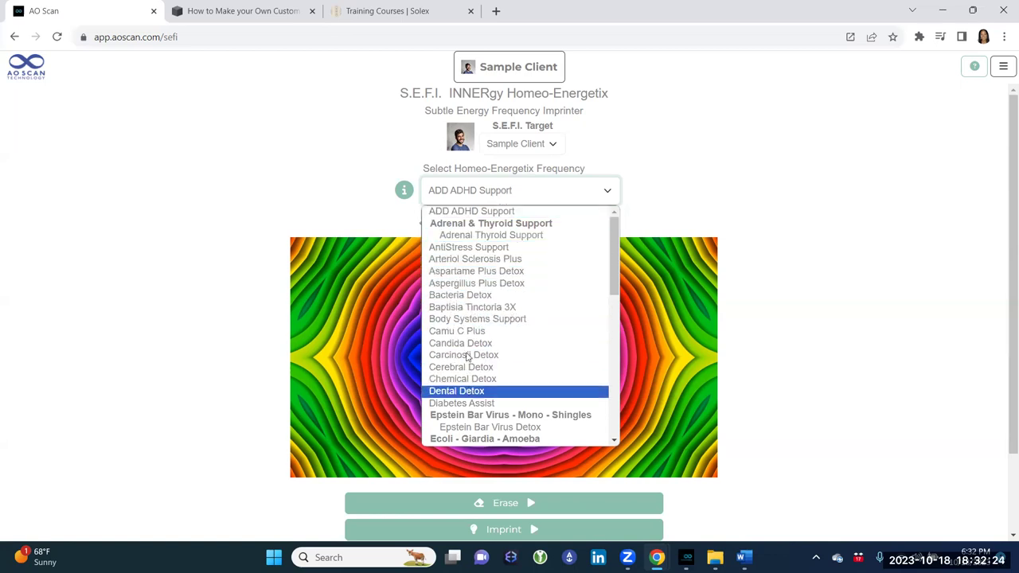
{"action": "left_click", "coordinate": [468, 296]}
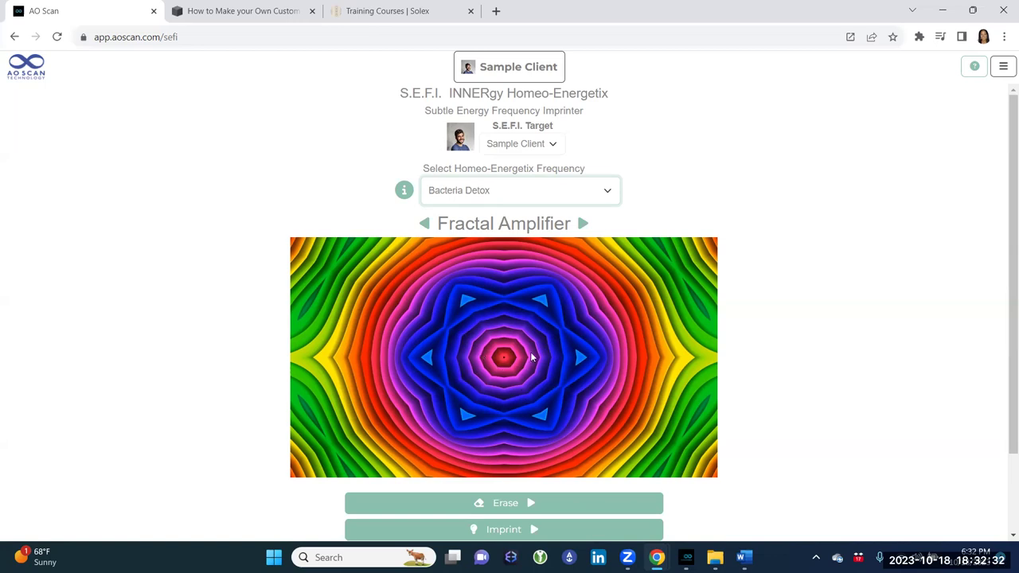
{"action": "scroll", "coordinate": [502, 327], "scroll_direction": "down", "scroll_amount": 2}
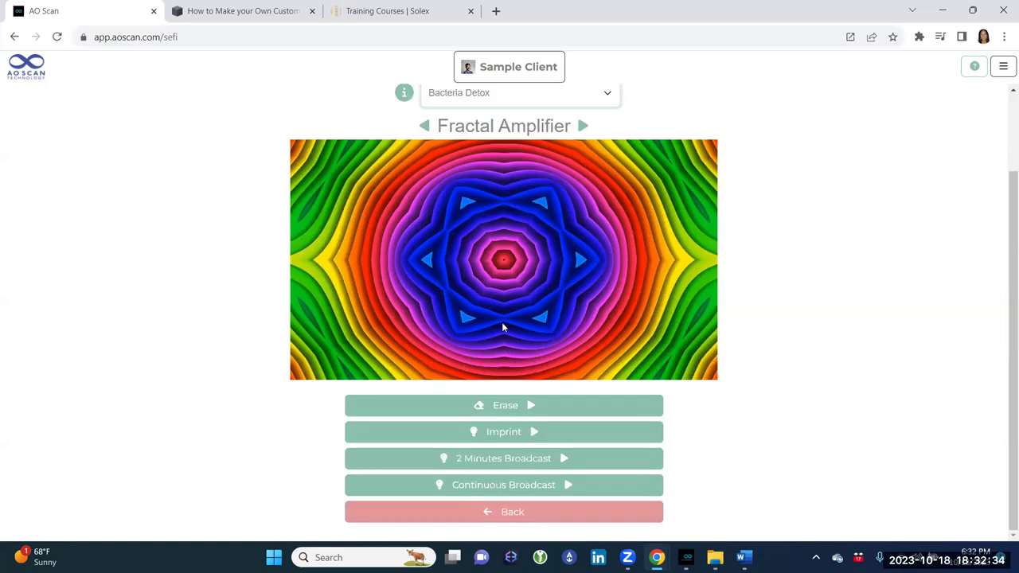
{"action": "left_click", "coordinate": [483, 490]}
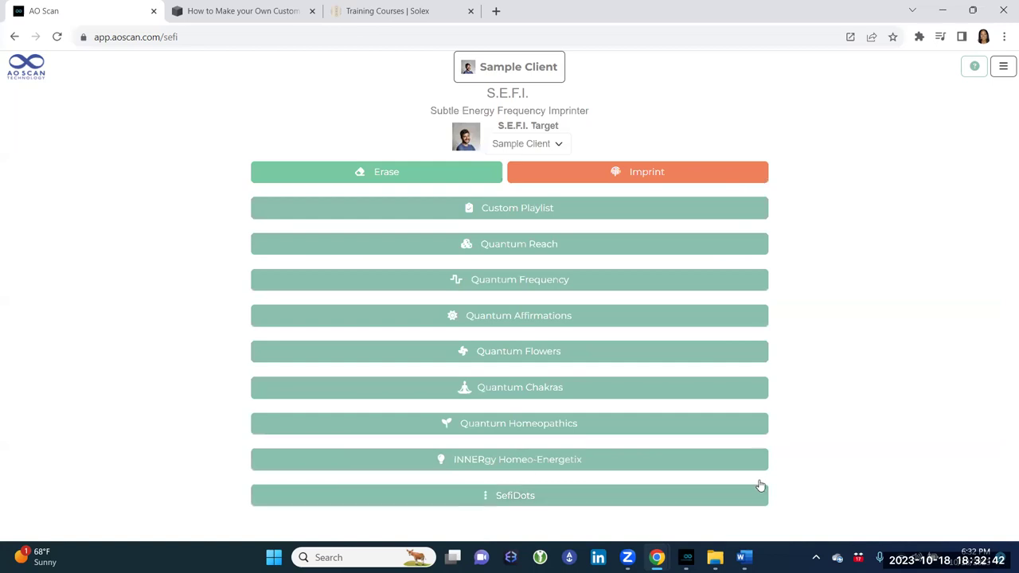
Scan Sample Client in SefiDots, review the recommended dot placements and erase and imprint options, and return to the SEFI main page.
{"action": "left_click", "coordinate": [540, 497]}
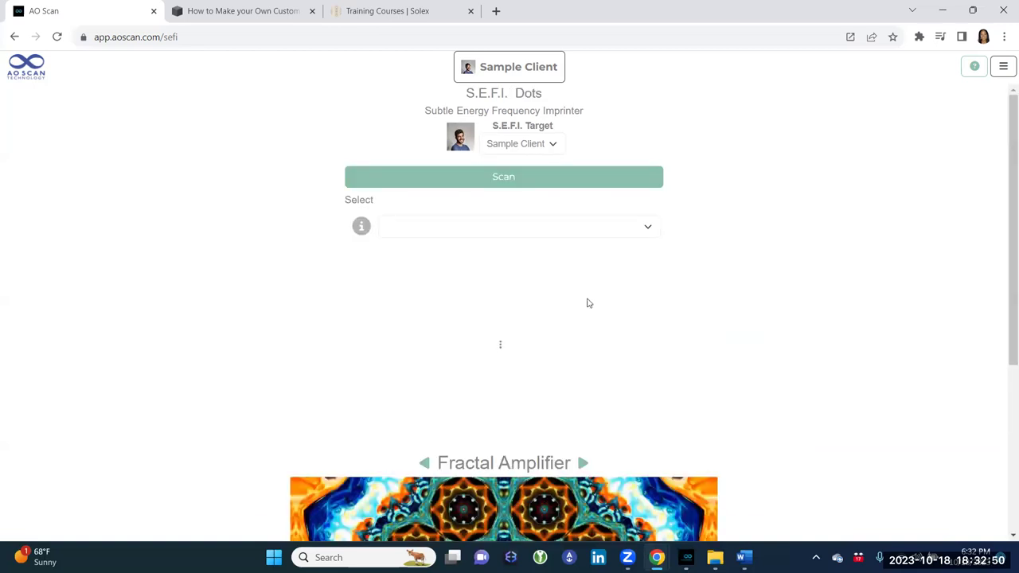
{"action": "left_click", "coordinate": [656, 181]}
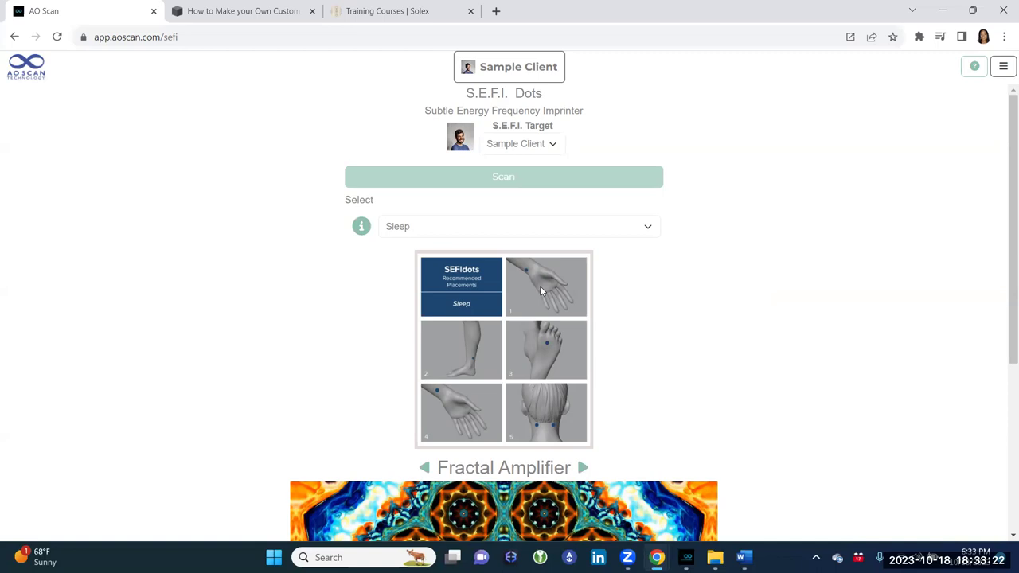
{"action": "scroll", "coordinate": [540, 291], "scroll_direction": "down", "scroll_amount": 3}
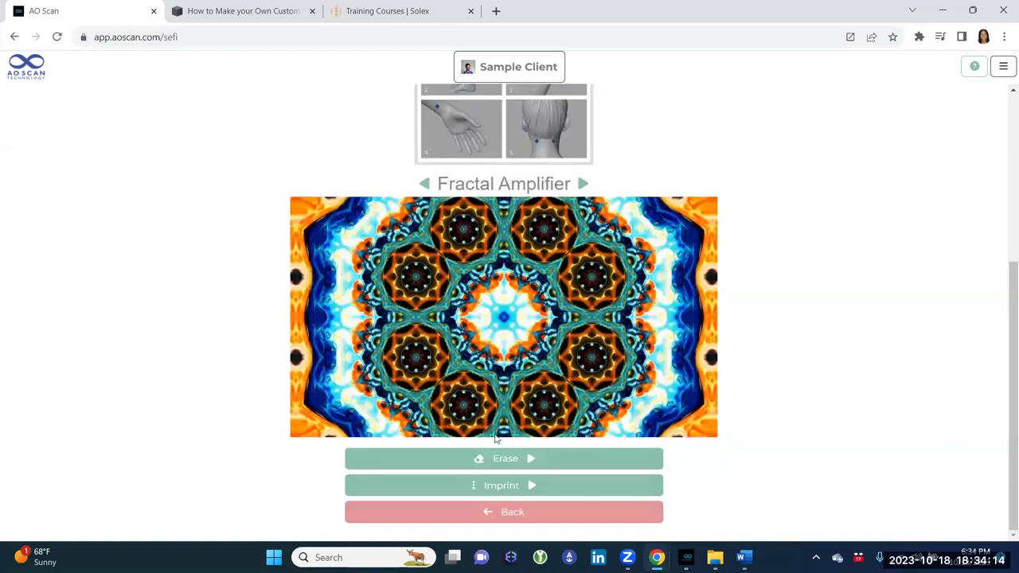
{"action": "left_click", "coordinate": [455, 516]}
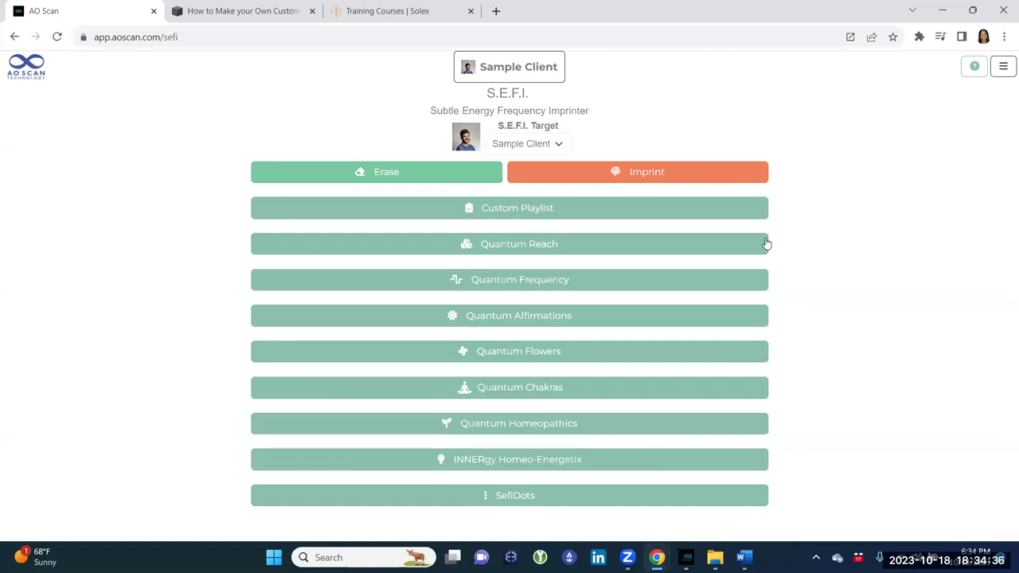
Create a new SEFI custom playlist and name it "Sinus clear".
{"action": "left_click", "coordinate": [724, 216]}
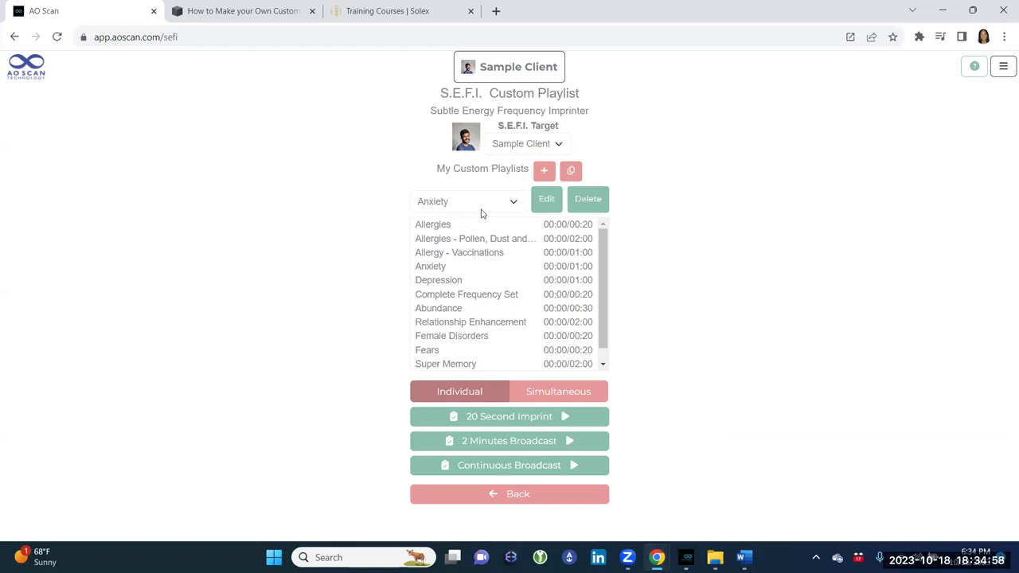
{"action": "left_click", "coordinate": [544, 170]}
{"action": "left_click", "coordinate": [518, 189]}
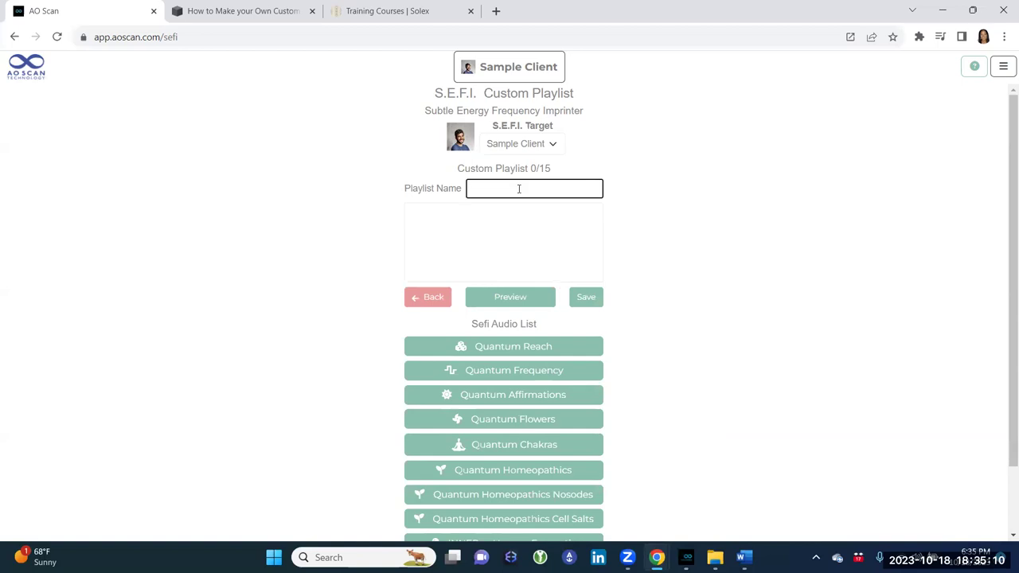
{"action": "type", "text": "Sinus clear"}
Add Immune Support from the Quantum Reach audio list to the Sinus clear playlist.
{"action": "scroll", "coordinate": [371, 374], "scroll_direction": "down", "scroll_amount": 1}
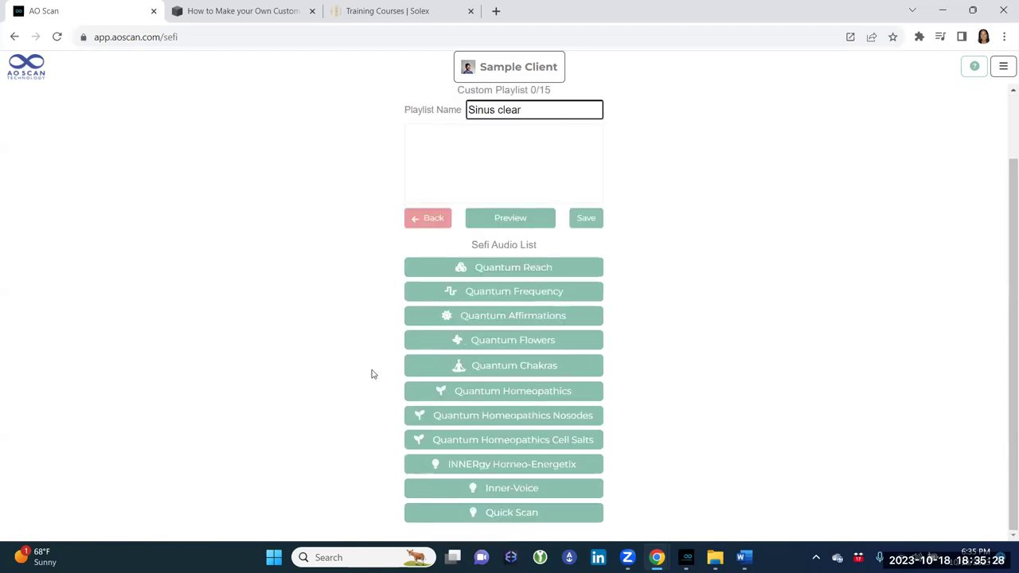
{"action": "left_click", "coordinate": [514, 274]}
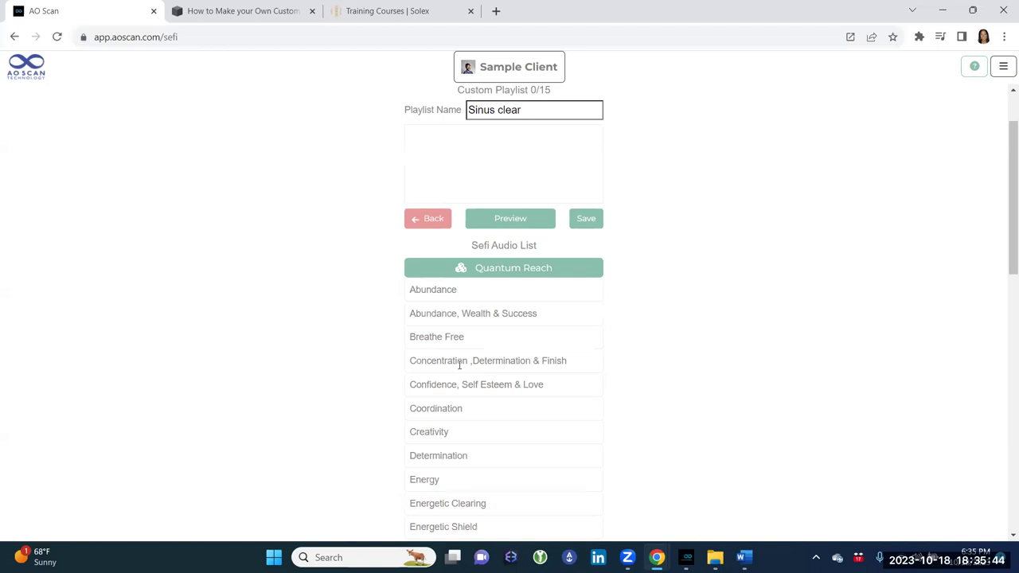
{"action": "scroll", "coordinate": [507, 356], "scroll_direction": "down", "scroll_amount": 1}
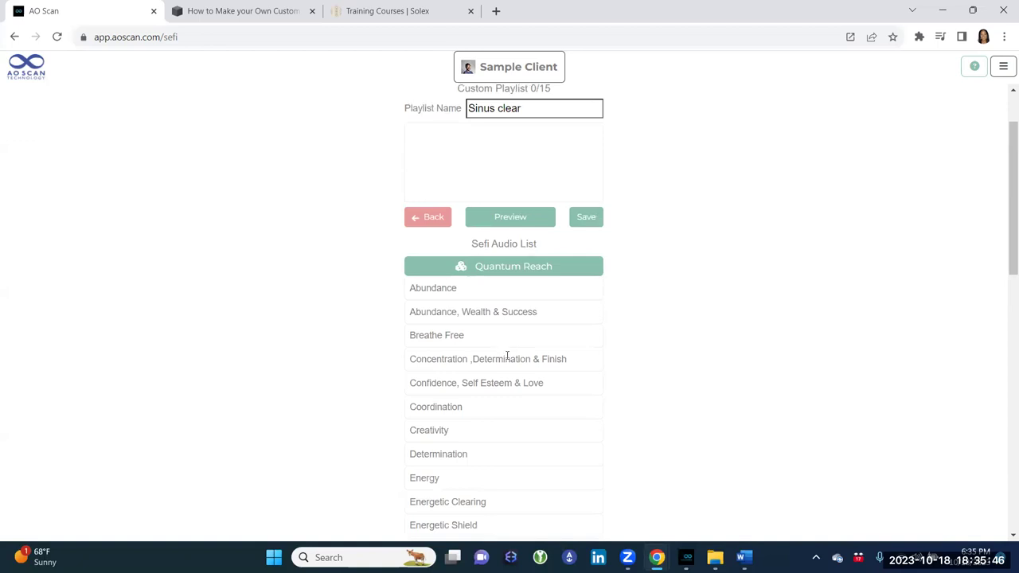
{"action": "scroll", "coordinate": [507, 355], "scroll_direction": "down", "scroll_amount": 2}
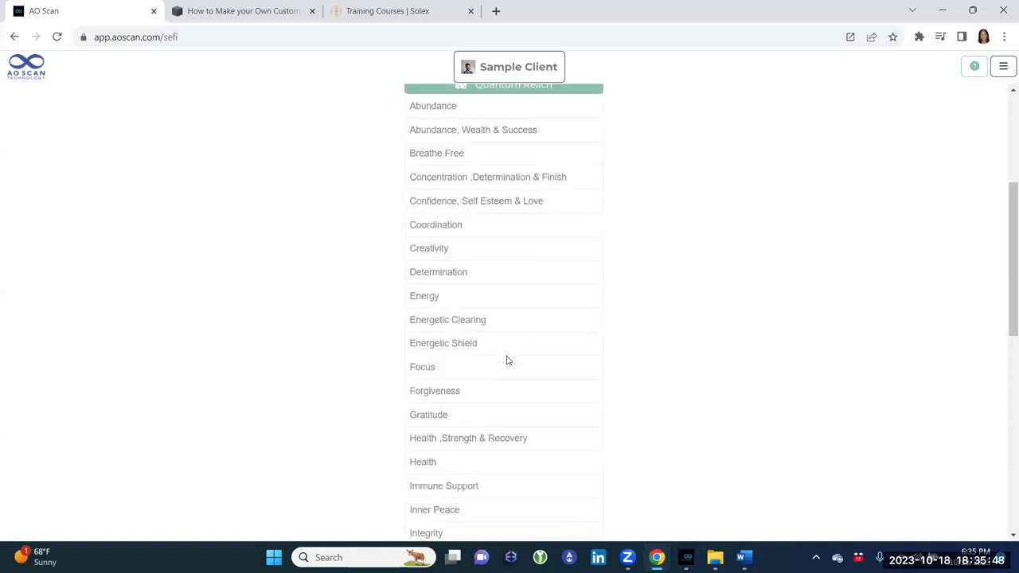
{"action": "scroll", "coordinate": [507, 361], "scroll_direction": "up", "scroll_amount": 3}
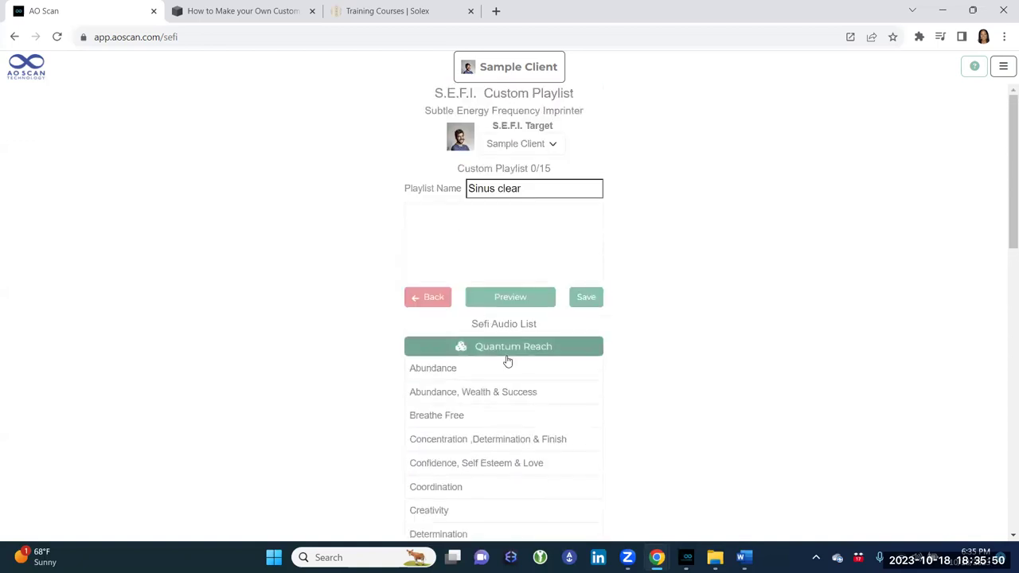
{"action": "scroll", "coordinate": [507, 361], "scroll_direction": "down", "scroll_amount": 5}
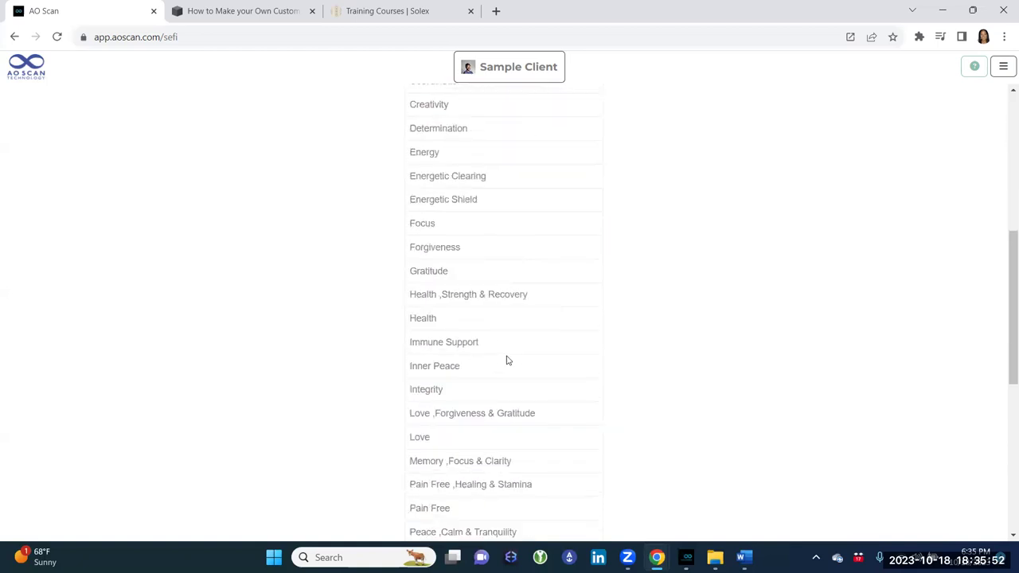
{"action": "scroll", "coordinate": [507, 361], "scroll_direction": "down", "scroll_amount": 1}
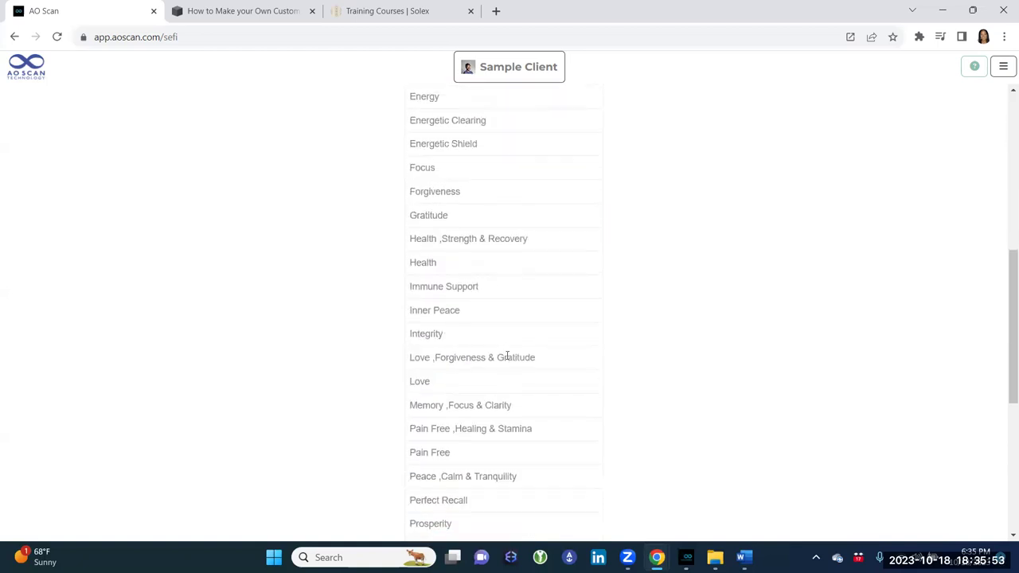
{"action": "left_click", "coordinate": [481, 291]}
Add Breathe Free from Quantum Reach to the playlist and collapse that category.
{"action": "scroll", "coordinate": [481, 291], "scroll_direction": "down", "scroll_amount": 3}
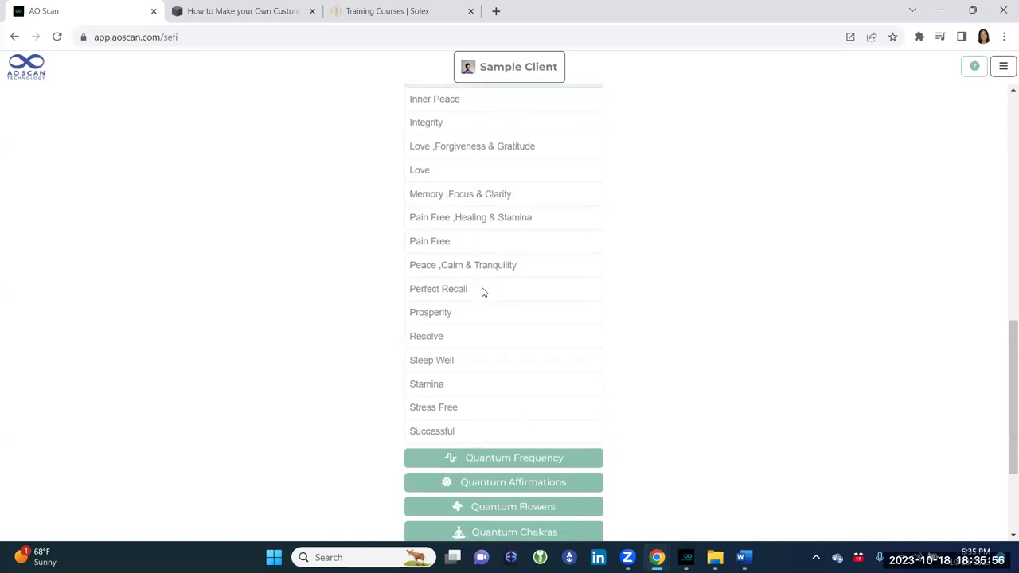
{"action": "scroll", "coordinate": [481, 291], "scroll_direction": "up", "scroll_amount": 1}
{"action": "scroll", "coordinate": [481, 292], "scroll_direction": "up", "scroll_amount": 5}
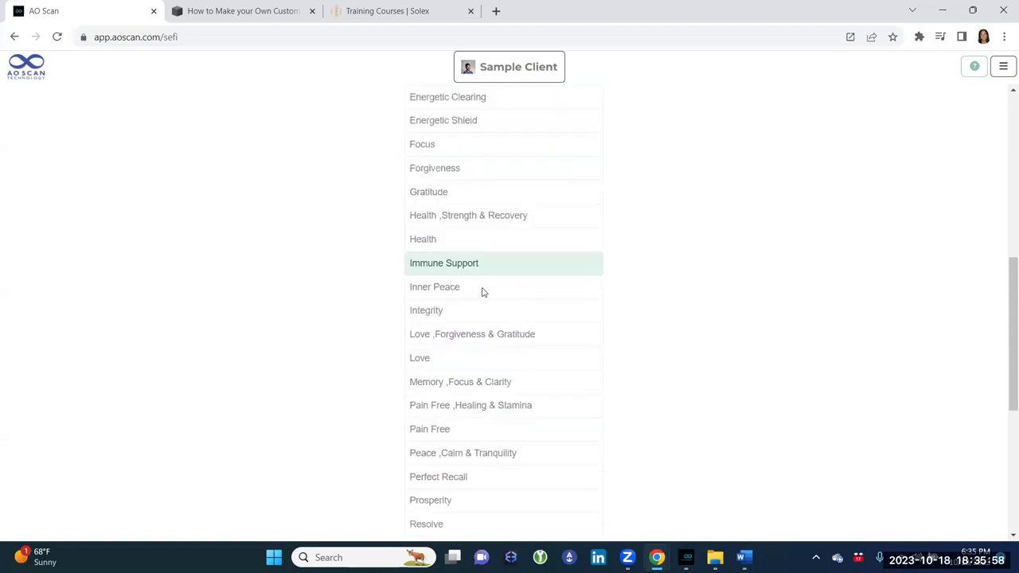
{"action": "scroll", "coordinate": [481, 292], "scroll_direction": "up", "scroll_amount": 4}
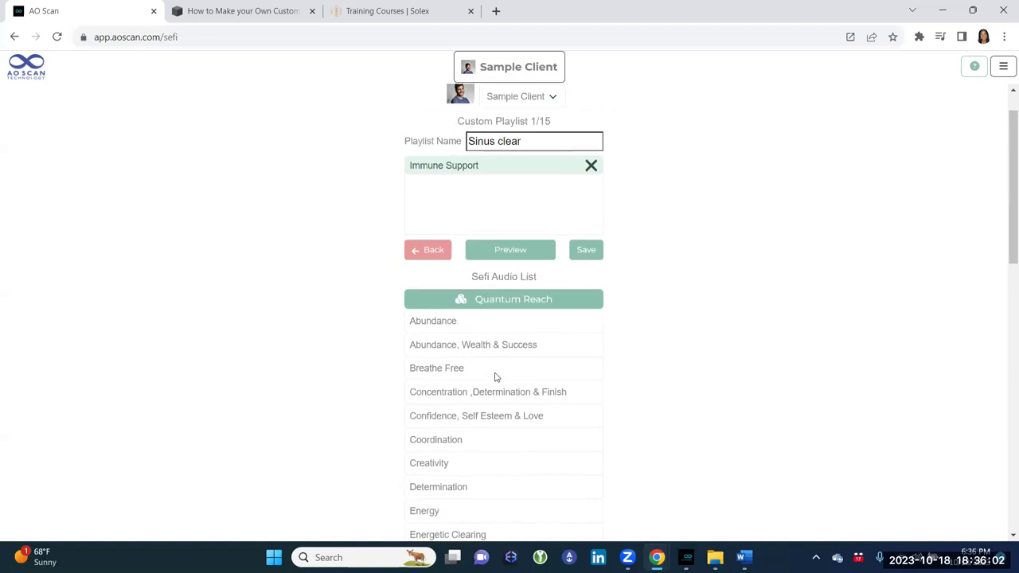
{"action": "left_click", "coordinate": [494, 375]}
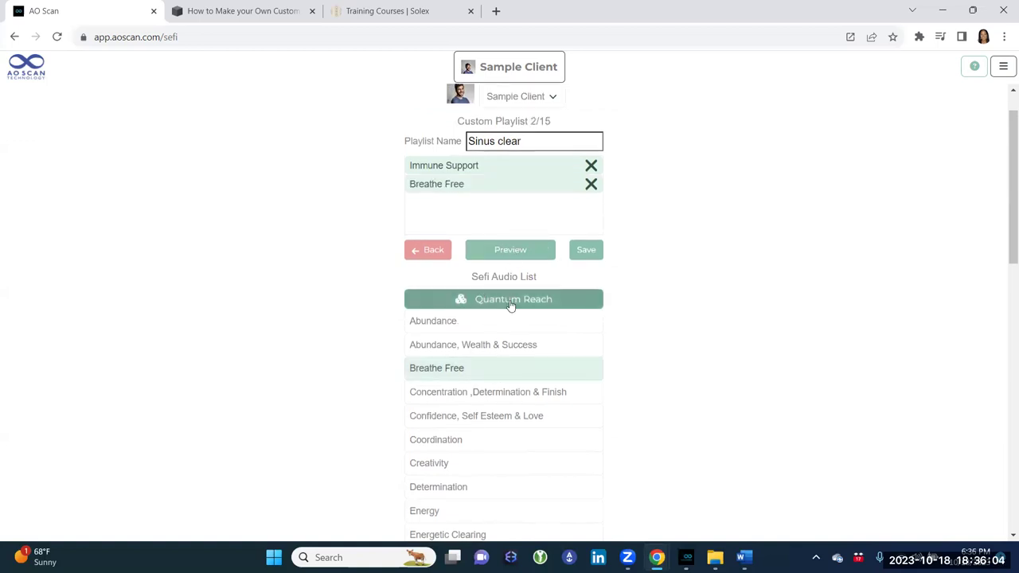
{"action": "left_click", "coordinate": [587, 301]}
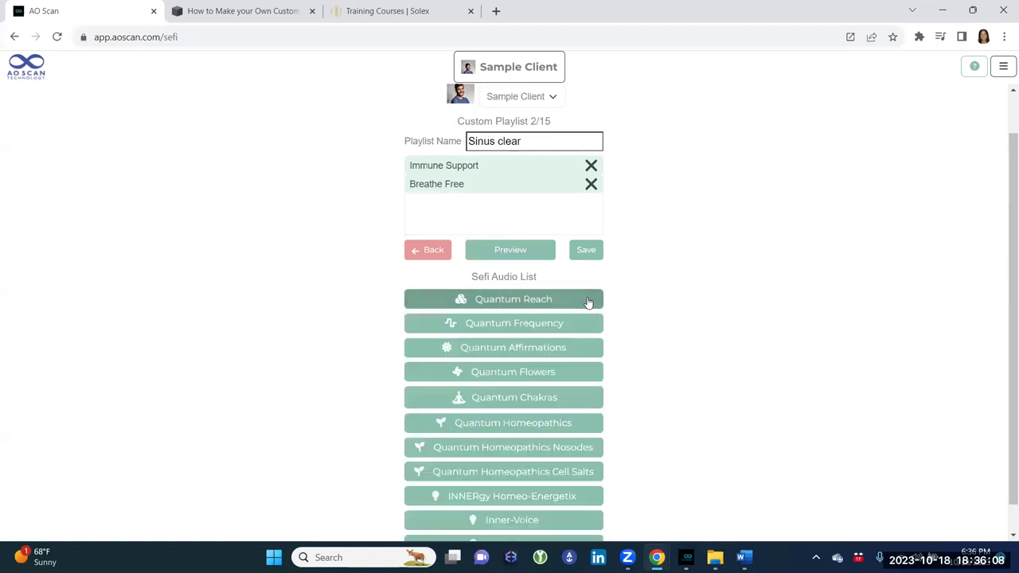
Add Sinus Disorders, Sinus Pressure and Sinusitis from Quantum Frequency to the Sinus clear playlist.
{"action": "left_click", "coordinate": [562, 324]}
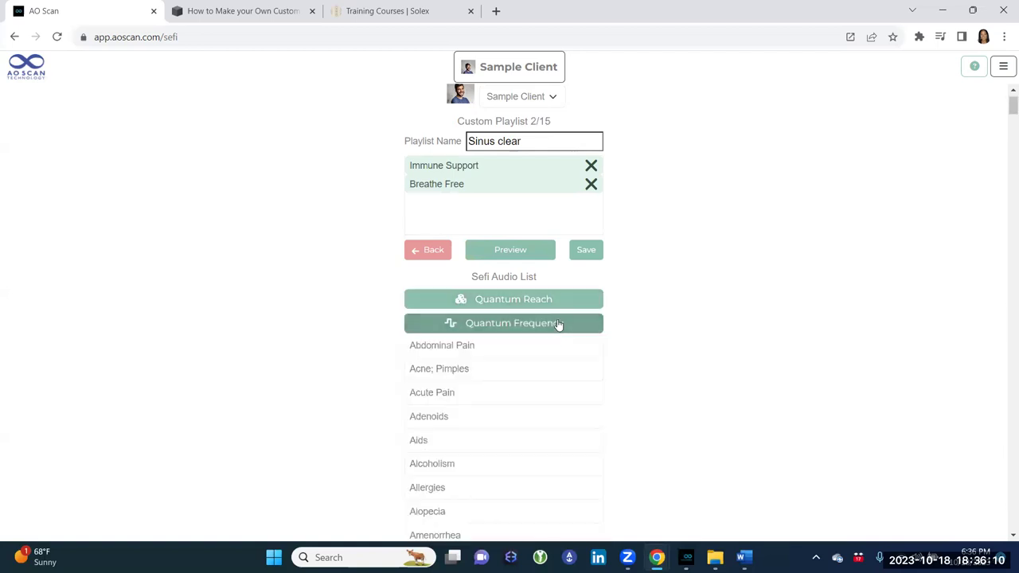
{"action": "scroll", "coordinate": [496, 427], "scroll_direction": "down", "scroll_amount": 15}
{"action": "scroll", "coordinate": [498, 430], "scroll_direction": "down", "scroll_amount": 20}
{"action": "scroll", "coordinate": [498, 430], "scroll_direction": "down", "scroll_amount": 20}
{"action": "scroll", "coordinate": [497, 430], "scroll_direction": "down", "scroll_amount": 6}
{"action": "scroll", "coordinate": [498, 430], "scroll_direction": "down", "scroll_amount": 20}
{"action": "scroll", "coordinate": [498, 429], "scroll_direction": "down", "scroll_amount": 7}
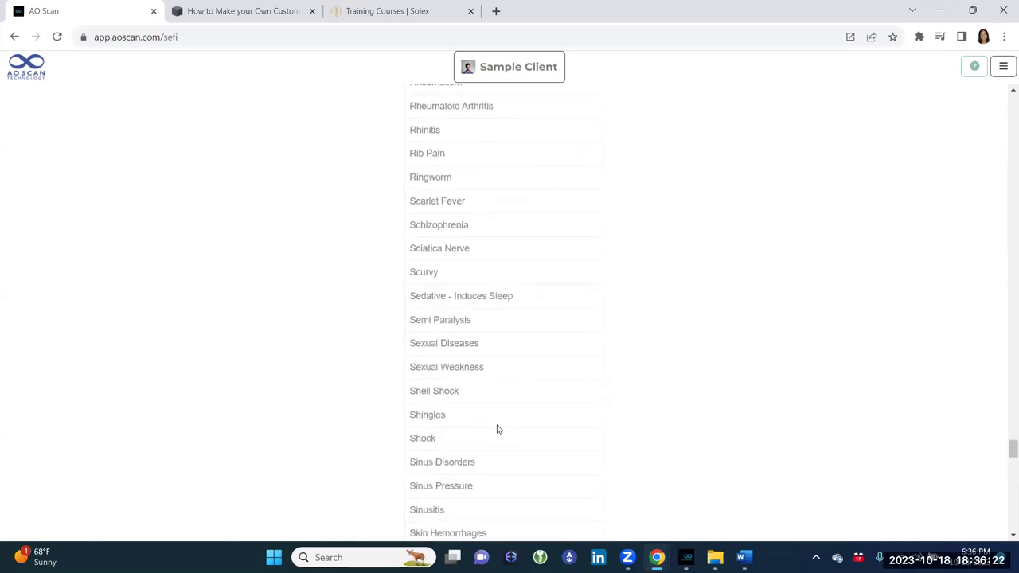
{"action": "scroll", "coordinate": [498, 430], "scroll_direction": "down", "scroll_amount": 1}
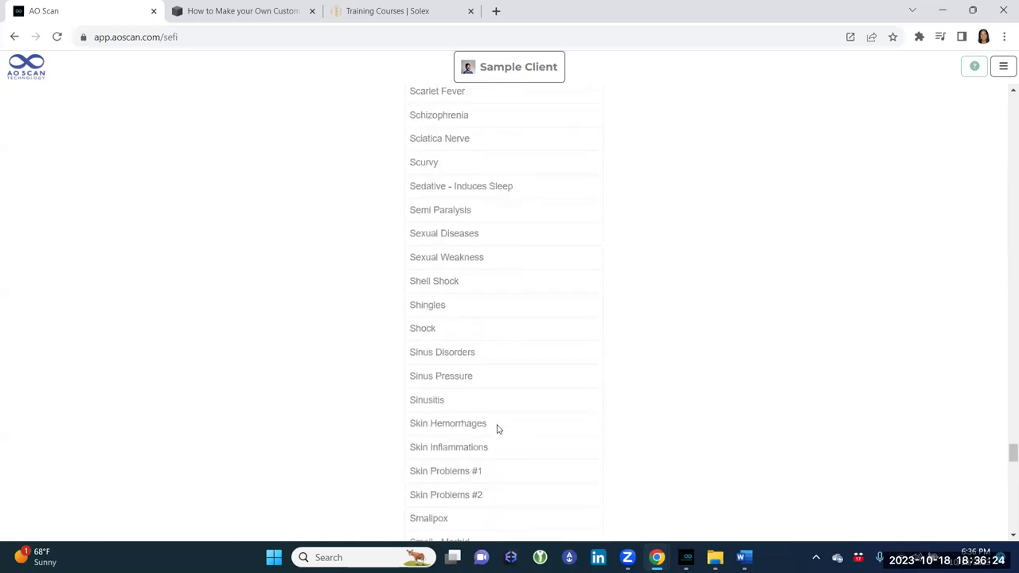
{"action": "left_click", "coordinate": [484, 360]}
{"action": "left_click", "coordinate": [484, 379]}
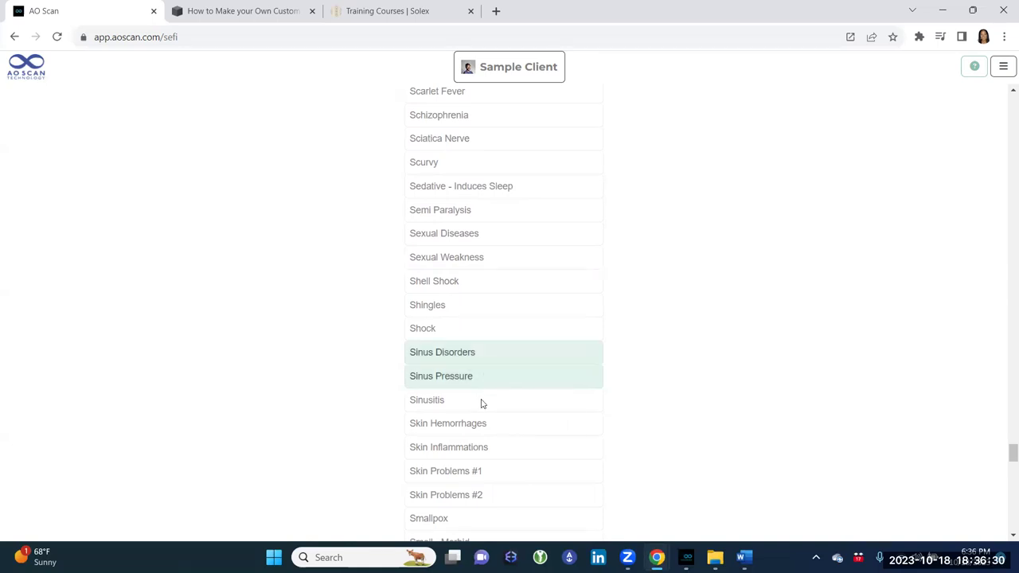
{"action": "left_click", "coordinate": [483, 405]}
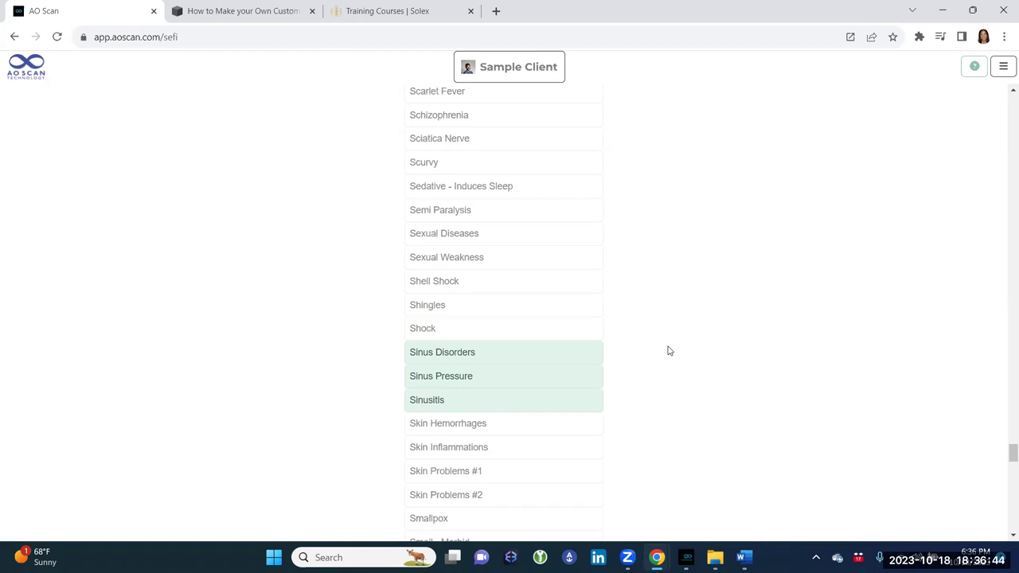
Switch from the Quantum Frequency list to Quantum Affirmations and add Common Cold to the playlist.
{"action": "scroll", "coordinate": [668, 351], "scroll_direction": "up", "scroll_amount": 20}
{"action": "scroll", "coordinate": [669, 350], "scroll_direction": "up", "scroll_amount": 20}
{"action": "scroll", "coordinate": [668, 351], "scroll_direction": "up", "scroll_amount": 20}
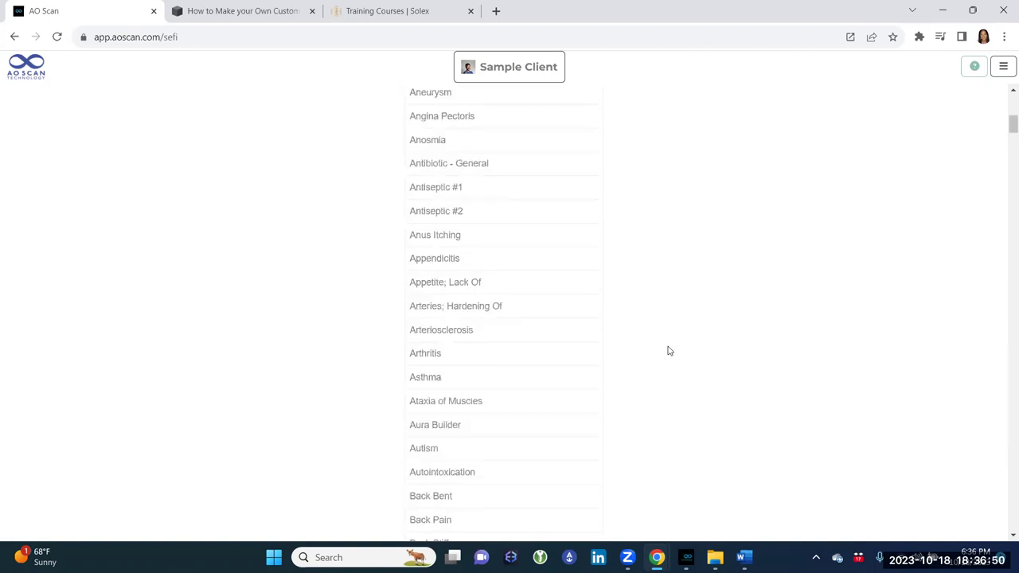
{"action": "scroll", "coordinate": [669, 351], "scroll_direction": "up", "scroll_amount": 5}
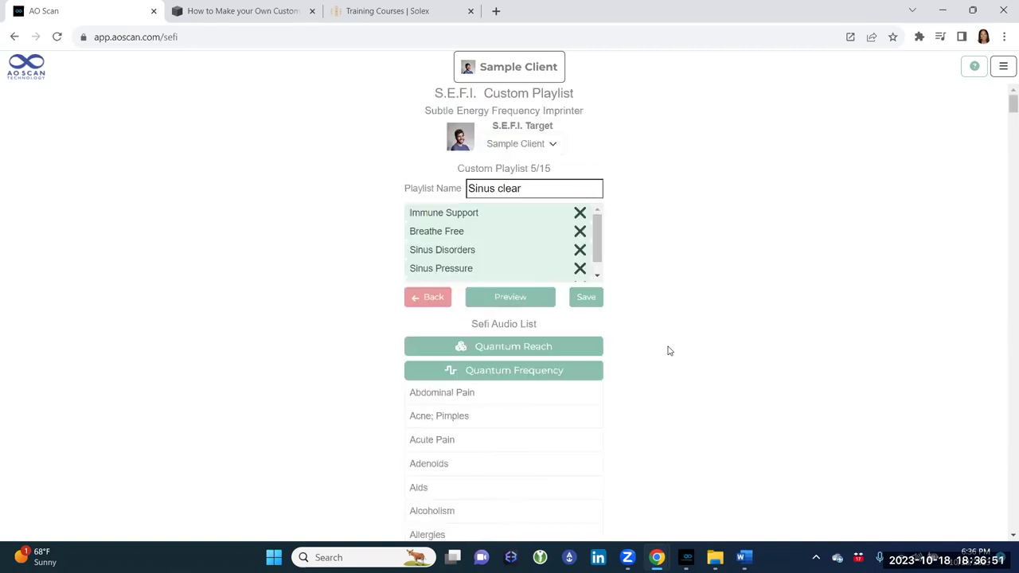
{"action": "left_click", "coordinate": [557, 374]}
{"action": "left_click", "coordinate": [535, 394]}
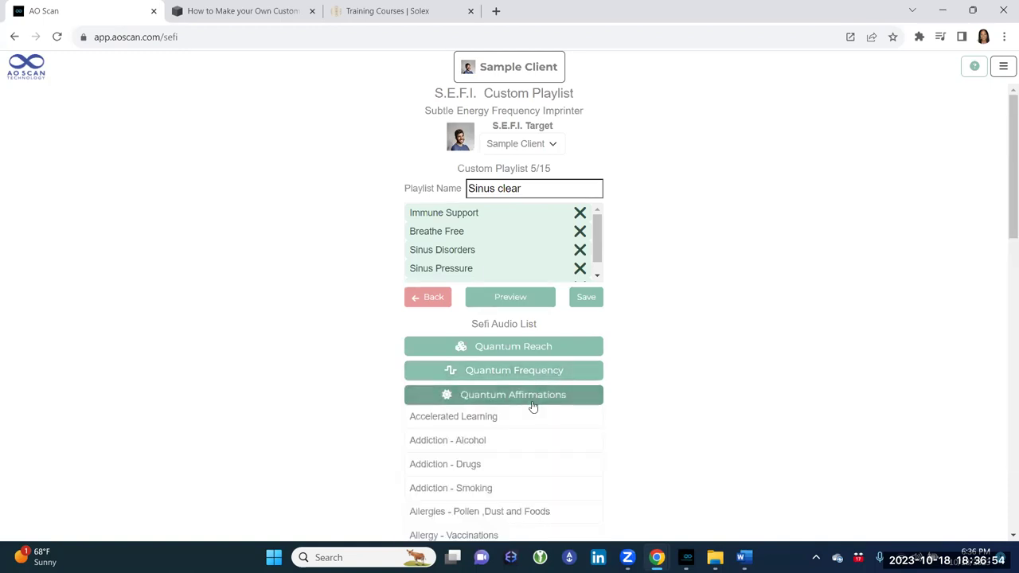
{"action": "scroll", "coordinate": [533, 406], "scroll_direction": "down", "scroll_amount": 4}
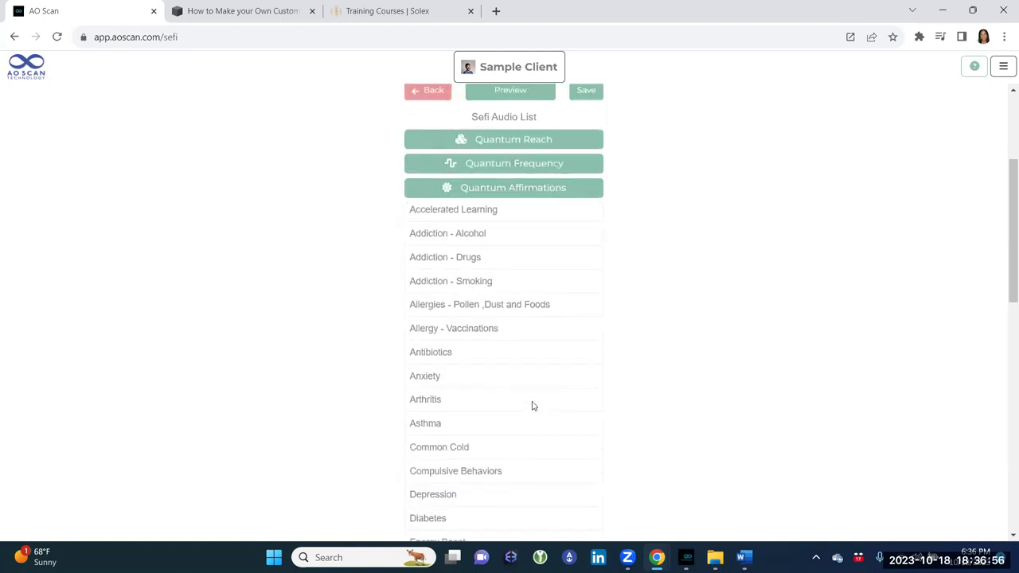
{"action": "scroll", "coordinate": [532, 406], "scroll_direction": "down", "scroll_amount": 3}
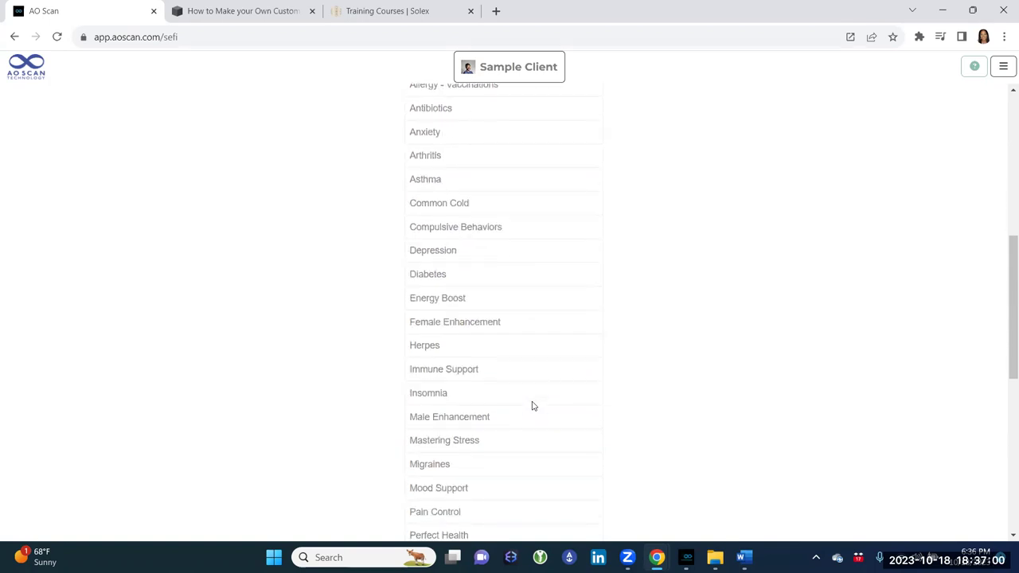
{"action": "scroll", "coordinate": [532, 407], "scroll_direction": "down", "scroll_amount": 1}
{"action": "scroll", "coordinate": [532, 407], "scroll_direction": "up", "scroll_amount": 1}
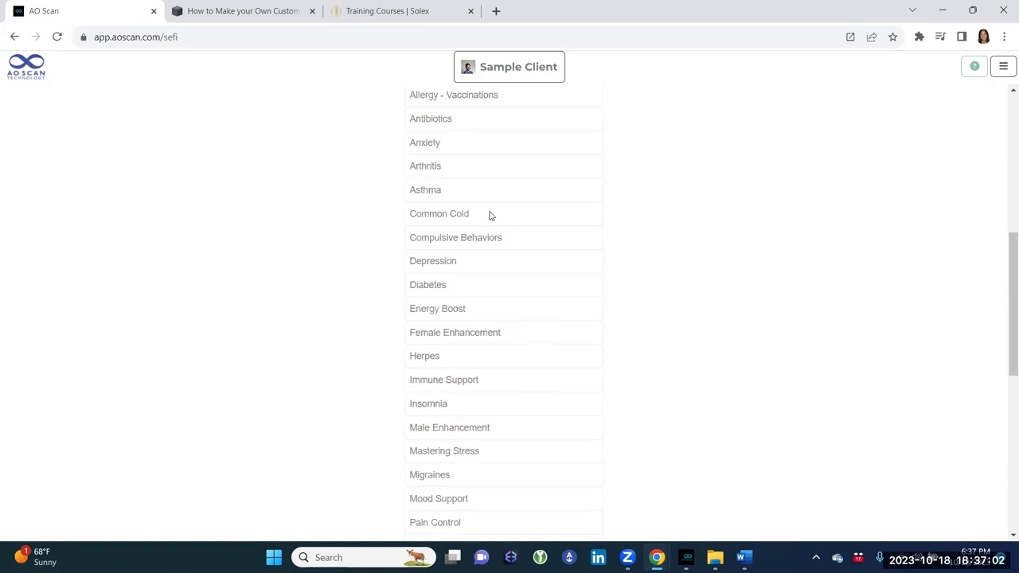
{"action": "left_click", "coordinate": [489, 215]}
Look through the remaining Quantum Affirmations for other suitable entries and check the playlist contents.
{"action": "scroll", "coordinate": [455, 375], "scroll_direction": "down", "scroll_amount": 2}
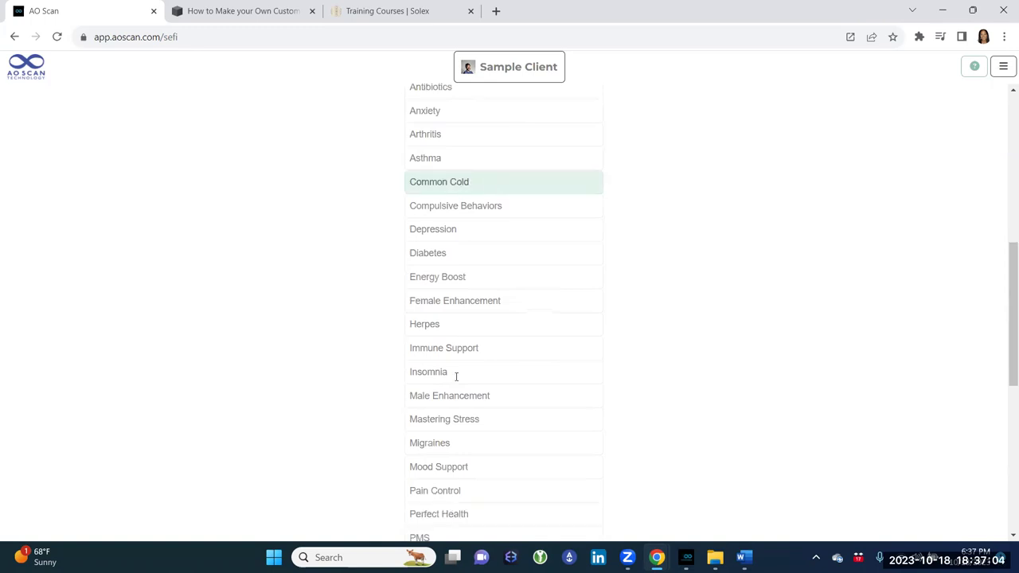
{"action": "scroll", "coordinate": [456, 382], "scroll_direction": "down", "scroll_amount": 3}
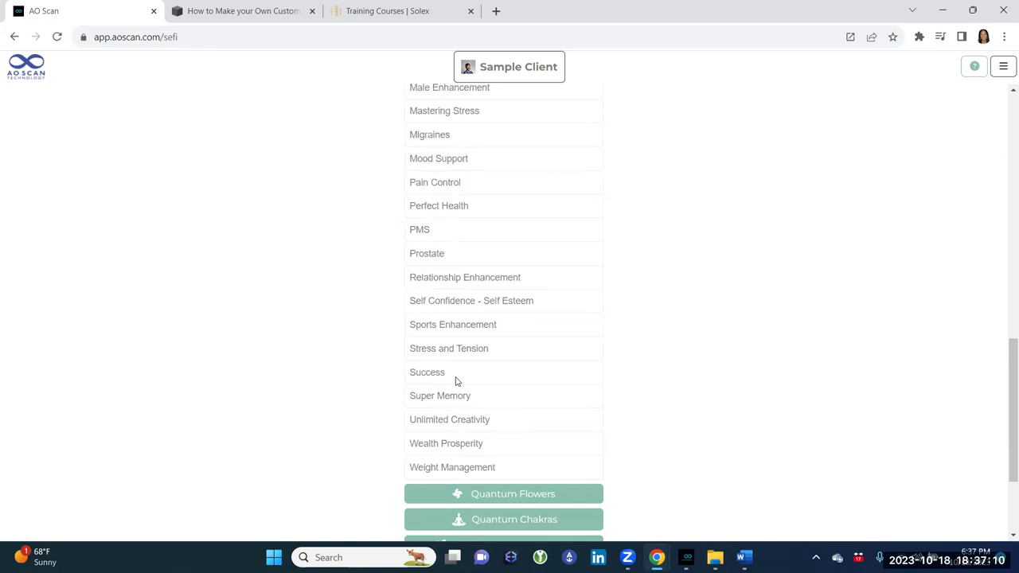
{"action": "scroll", "coordinate": [456, 382], "scroll_direction": "up", "scroll_amount": 1}
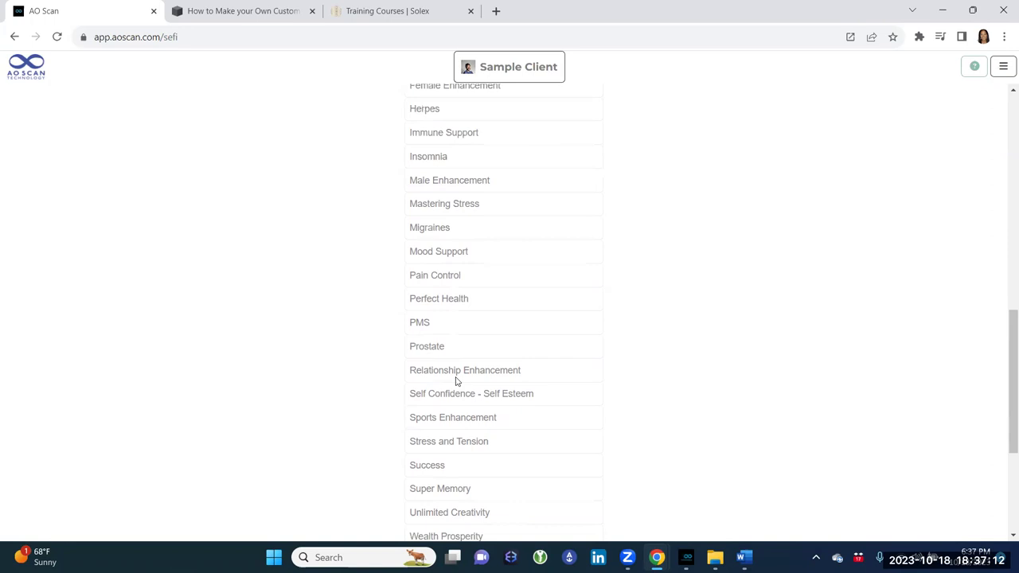
{"action": "scroll", "coordinate": [456, 381], "scroll_direction": "up", "scroll_amount": 6}
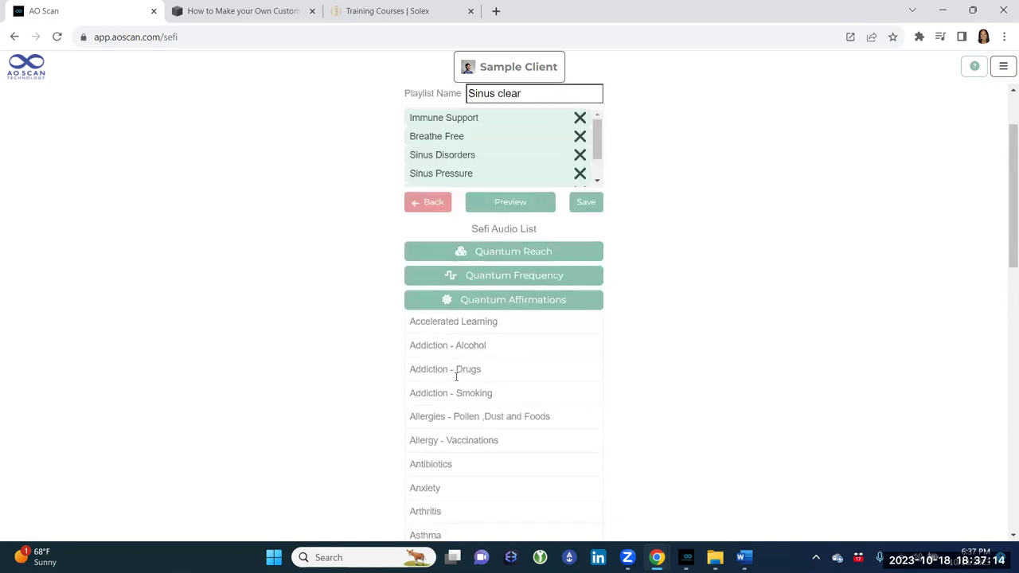
{"action": "scroll", "coordinate": [455, 377], "scroll_direction": "down", "scroll_amount": 3}
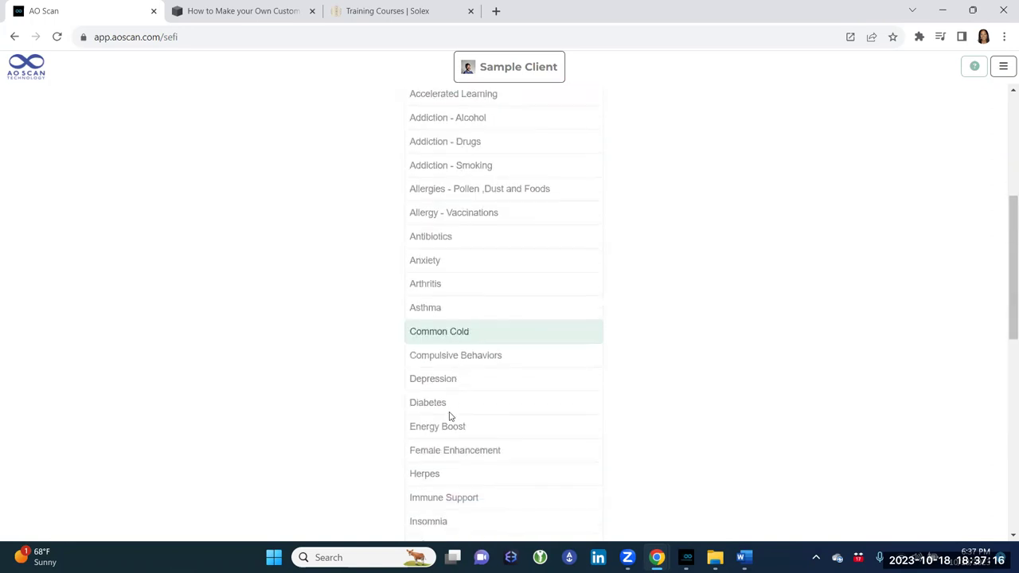
{"action": "scroll", "coordinate": [450, 416], "scroll_direction": "up", "scroll_amount": 4}
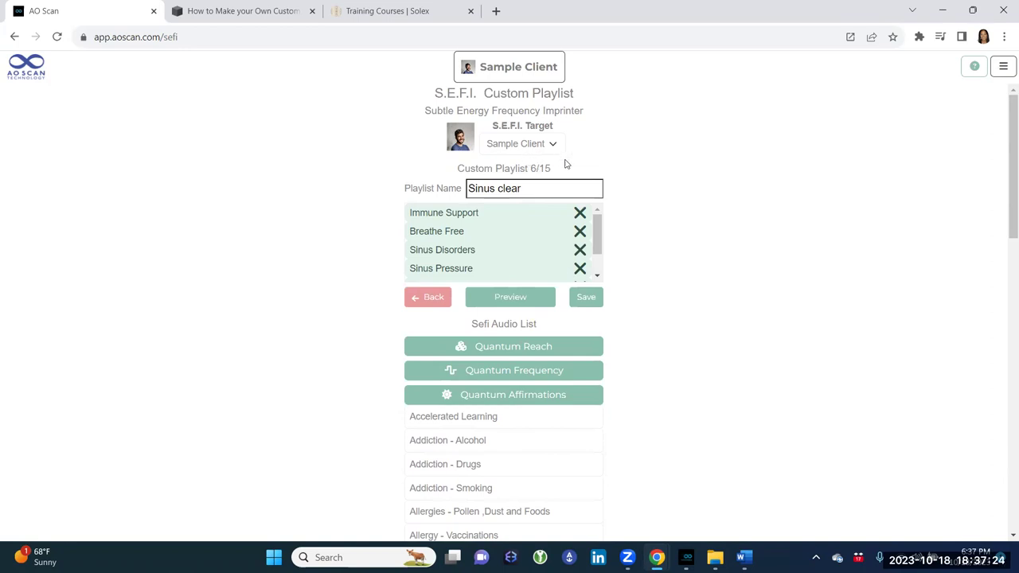
Collapse Quantum Affirmations and look through the Quantum Flowers entries, collapsing that category again.
{"action": "left_click", "coordinate": [588, 403]}
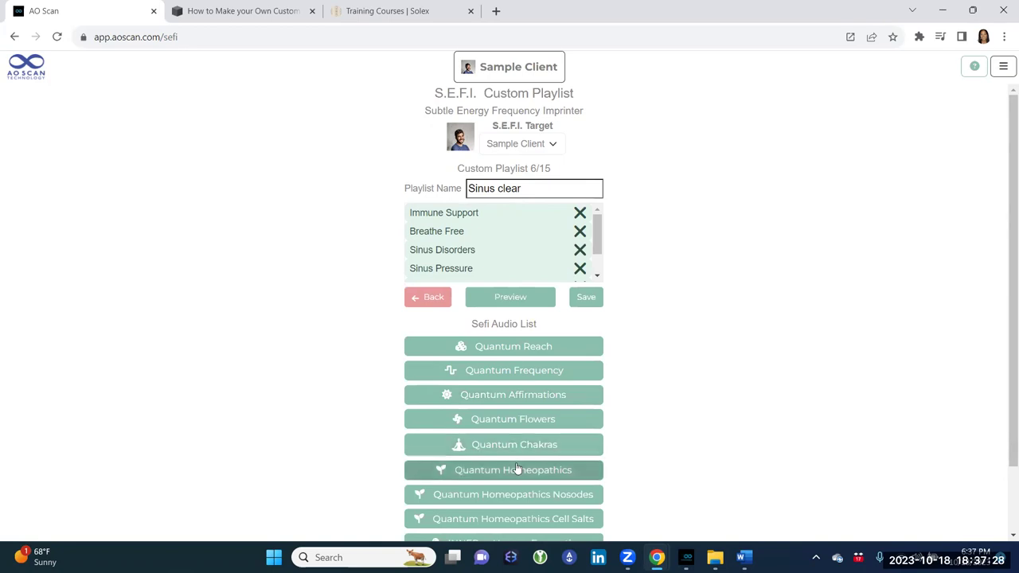
{"action": "scroll", "coordinate": [513, 469], "scroll_direction": "down", "scroll_amount": 1}
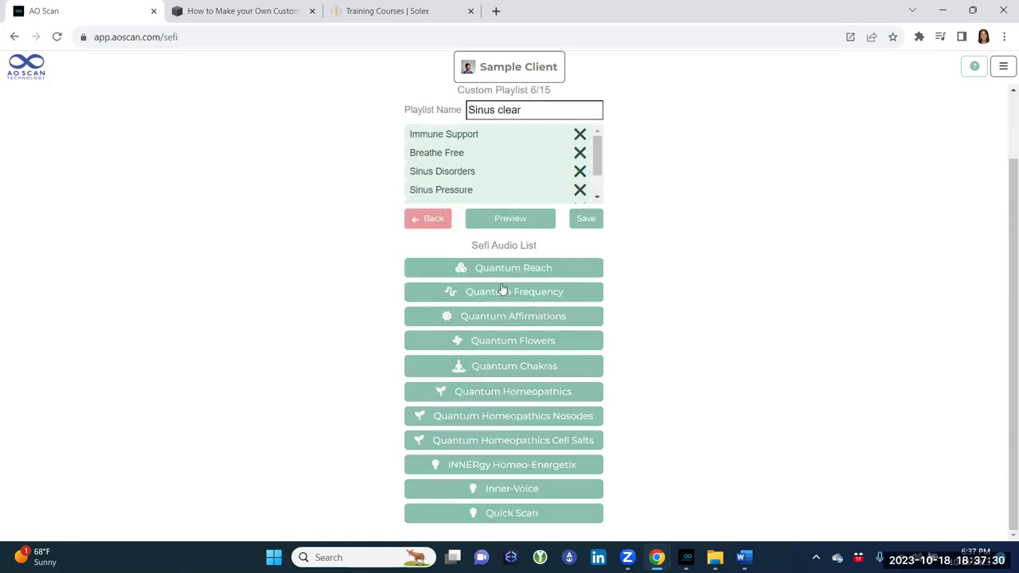
{"action": "left_click", "coordinate": [507, 342]}
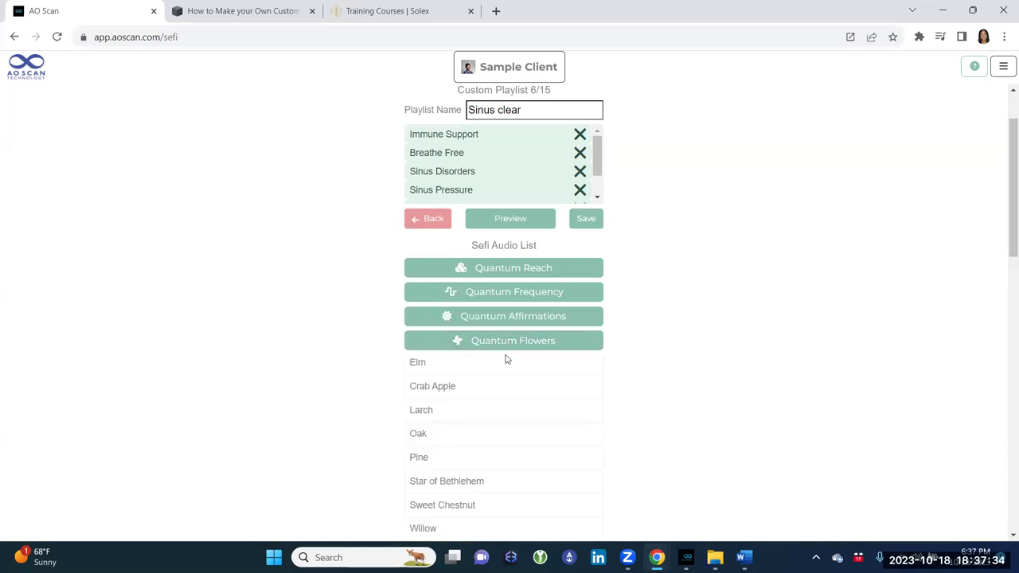
{"action": "scroll", "coordinate": [506, 359], "scroll_direction": "down", "scroll_amount": 1}
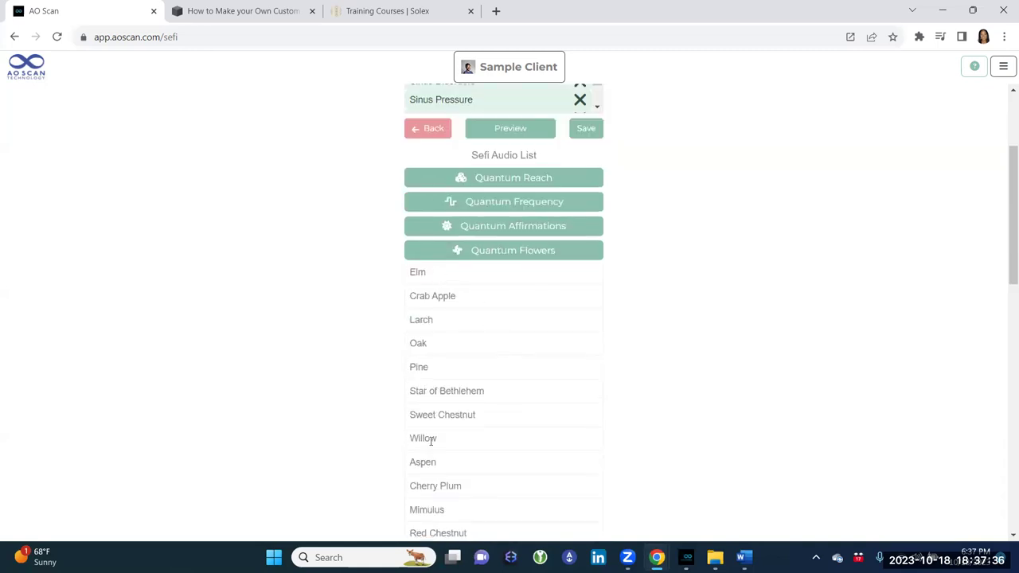
{"action": "scroll", "coordinate": [430, 441], "scroll_direction": "down", "scroll_amount": 1}
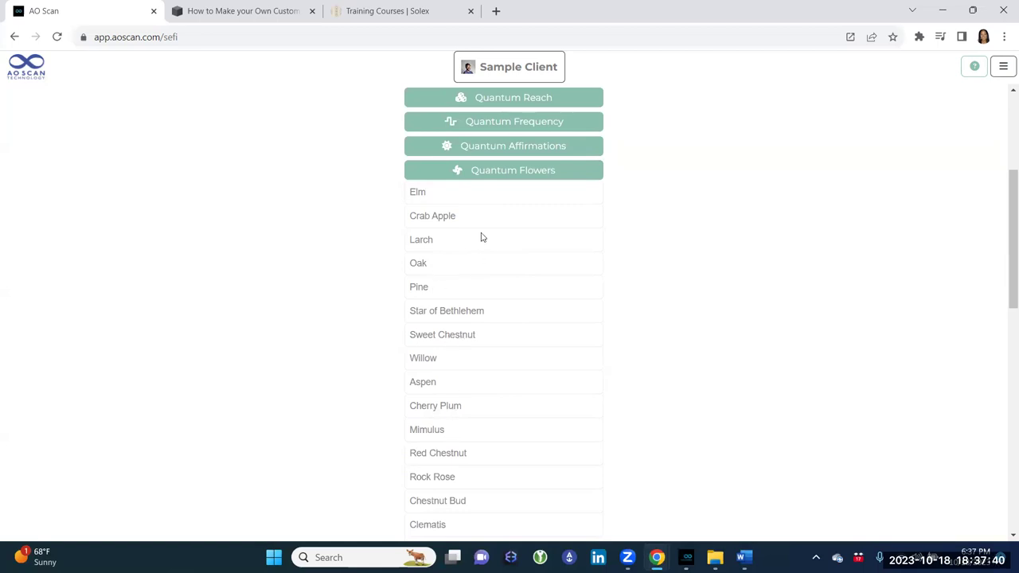
{"action": "left_click", "coordinate": [486, 174]}
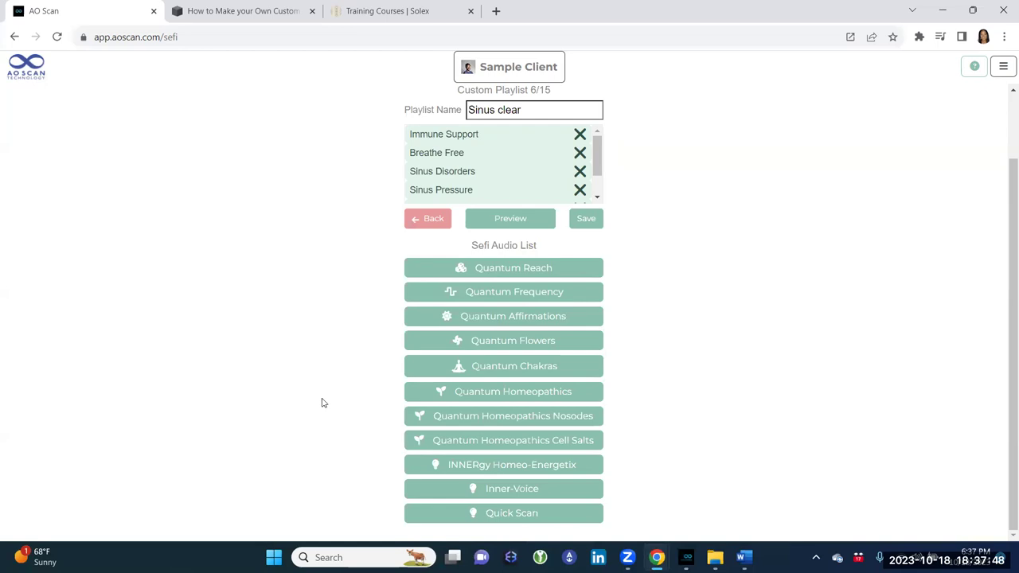
{"action": "left_click", "coordinate": [410, 344]}
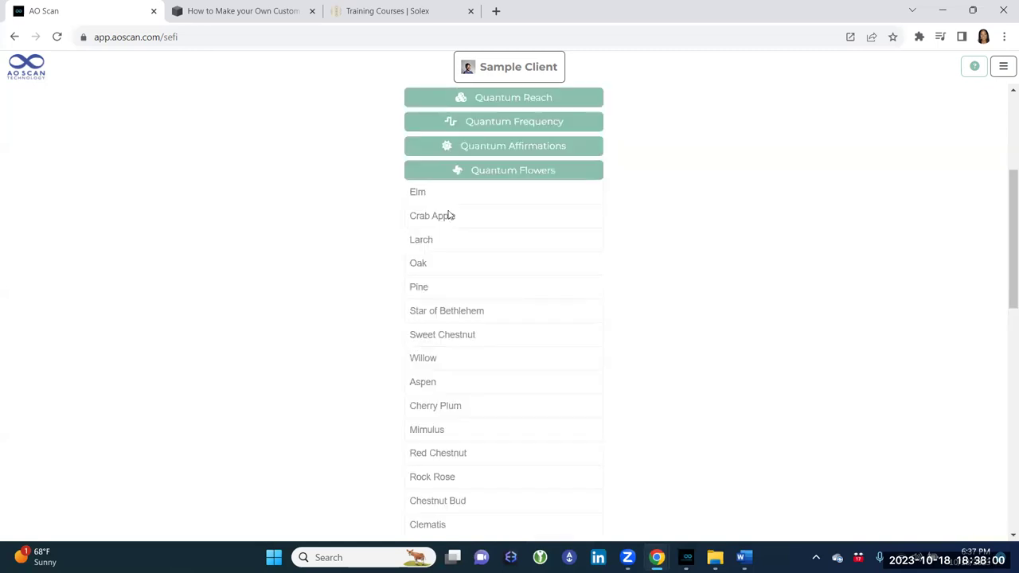
{"action": "left_click", "coordinate": [459, 173]}
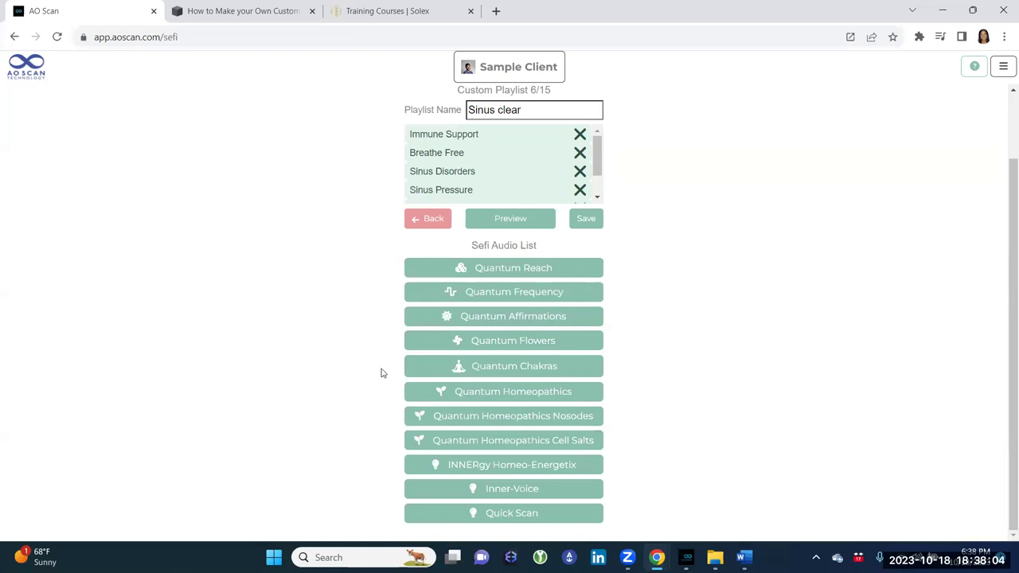
View the entries under Quantum Chakras and Quantum Homeopathics, collapsing each category again.
{"action": "left_click", "coordinate": [417, 370]}
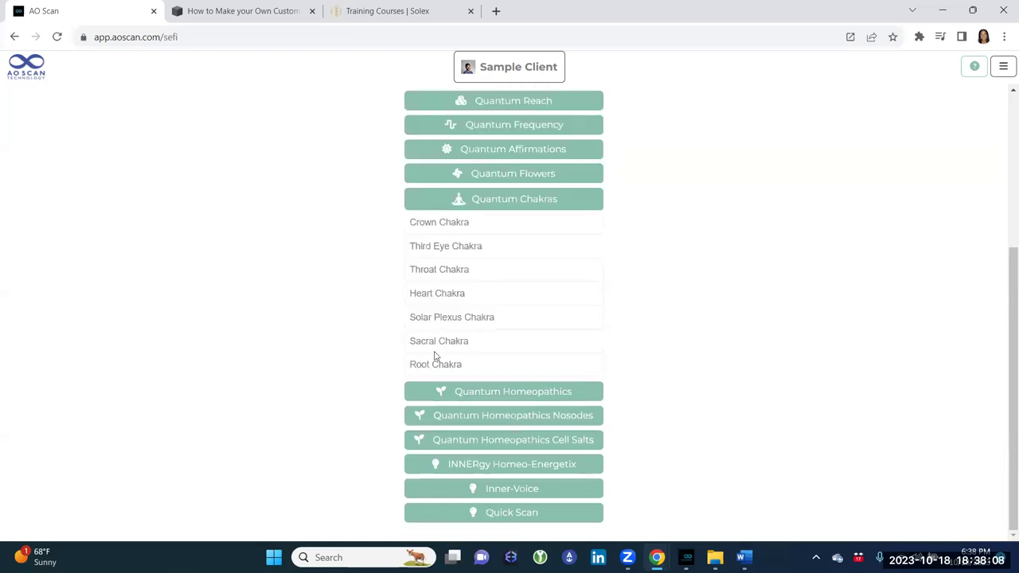
{"action": "left_click", "coordinate": [429, 205]}
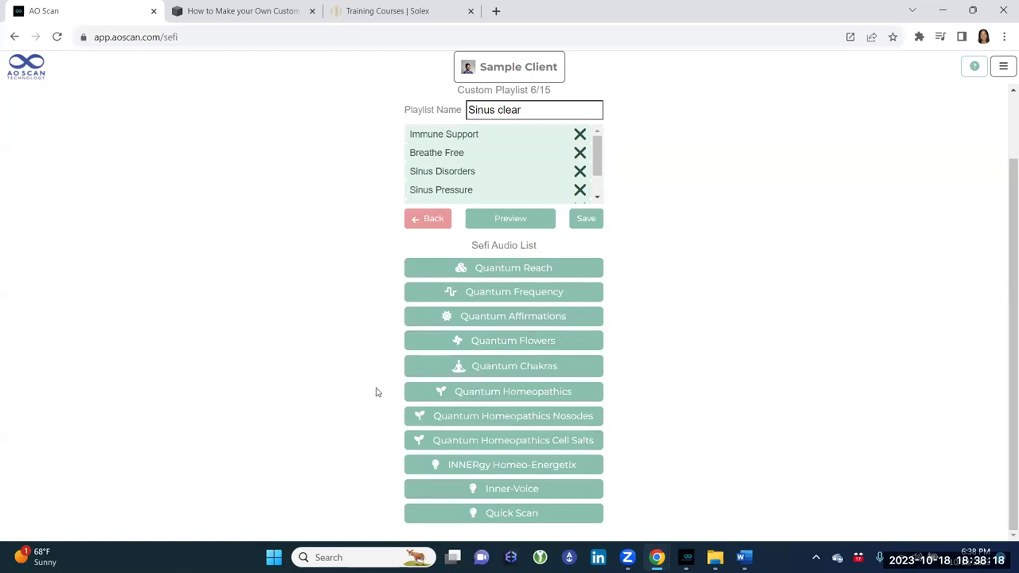
{"action": "left_click", "coordinate": [421, 398]}
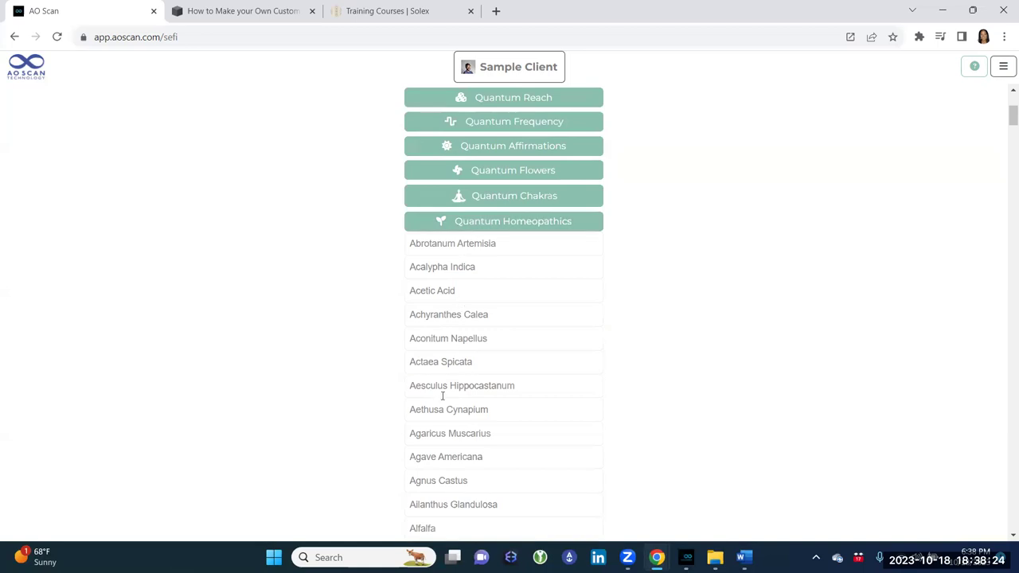
{"action": "left_click", "coordinate": [467, 226]}
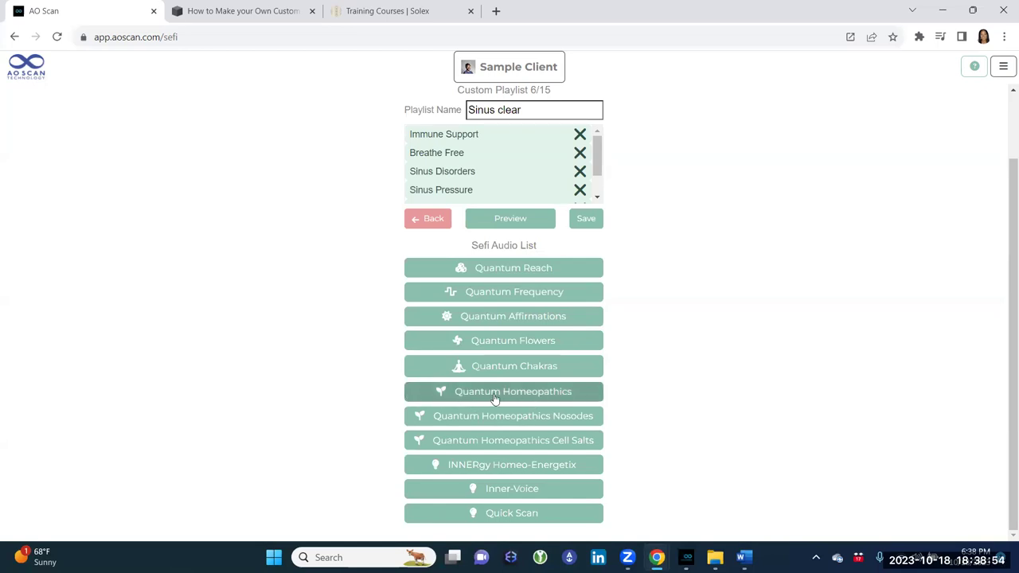
Expand INNERgy Homeo-Energetix and add Virus Detox to the Sinus clear playlist.
{"action": "left_click", "coordinate": [470, 465]}
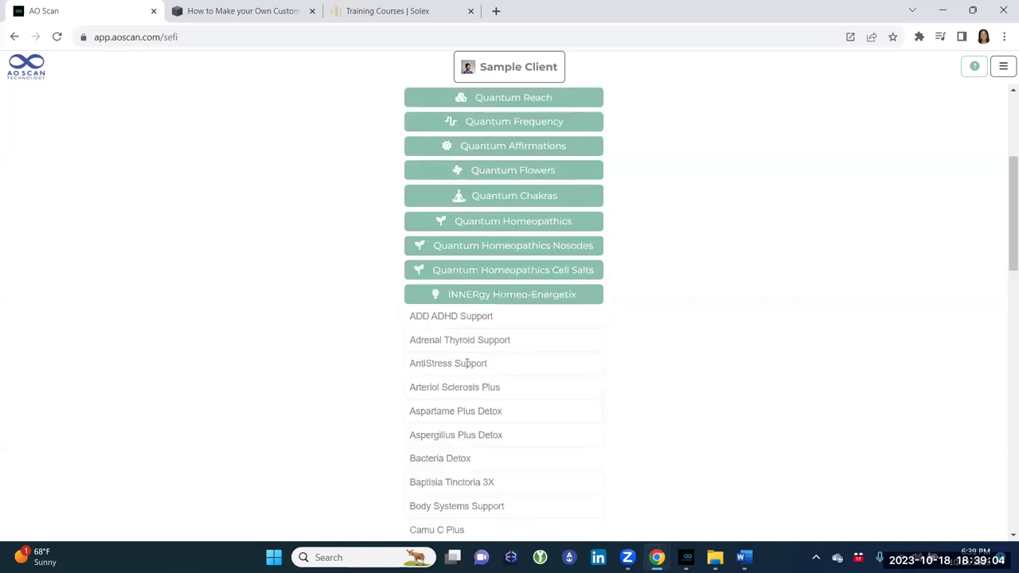
{"action": "scroll", "coordinate": [461, 430], "scroll_direction": "down", "scroll_amount": 2}
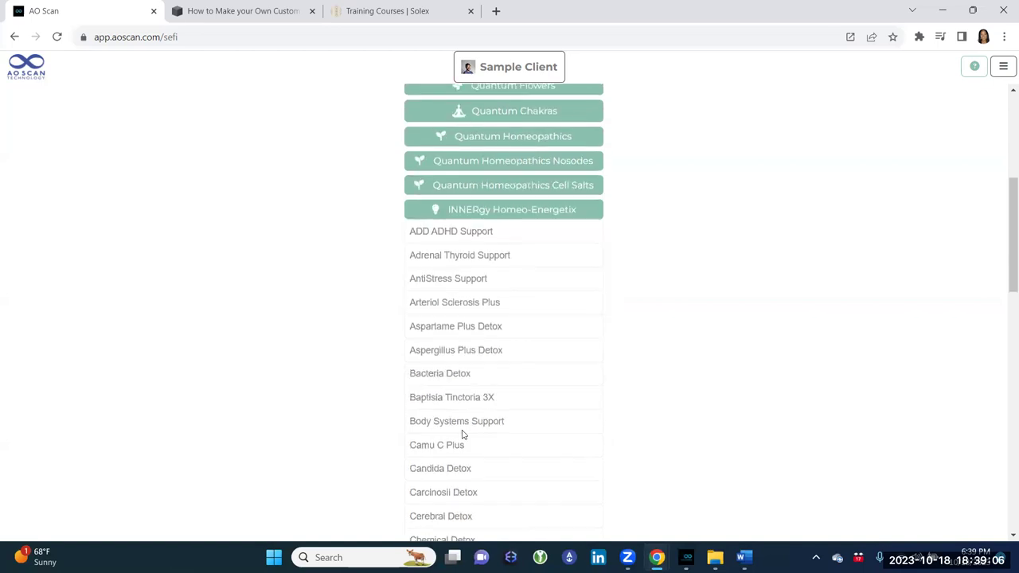
{"action": "scroll", "coordinate": [461, 430], "scroll_direction": "down", "scroll_amount": 3}
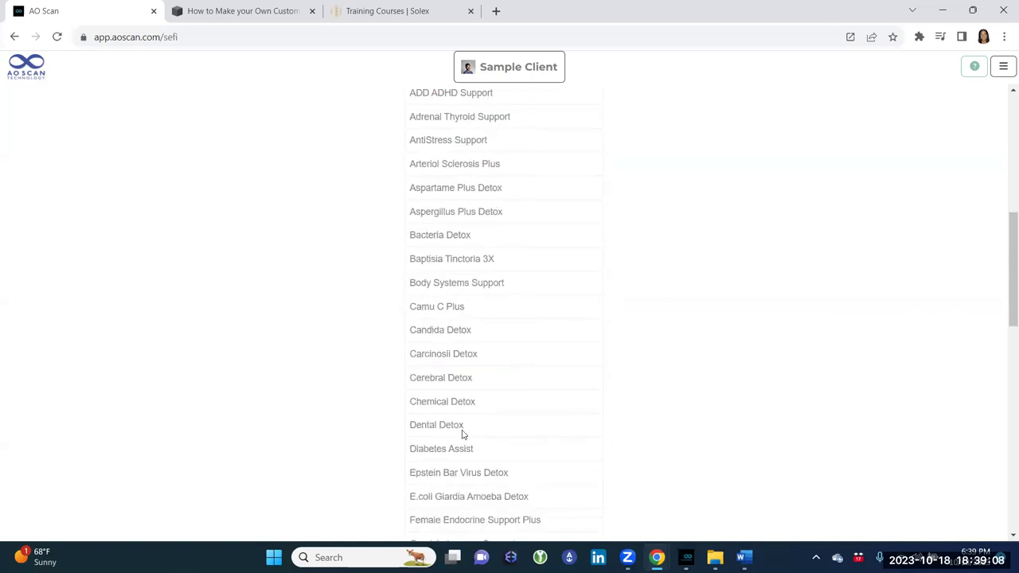
{"action": "scroll", "coordinate": [463, 433], "scroll_direction": "down", "scroll_amount": 3}
{"action": "scroll", "coordinate": [462, 432], "scroll_direction": "down", "scroll_amount": 2}
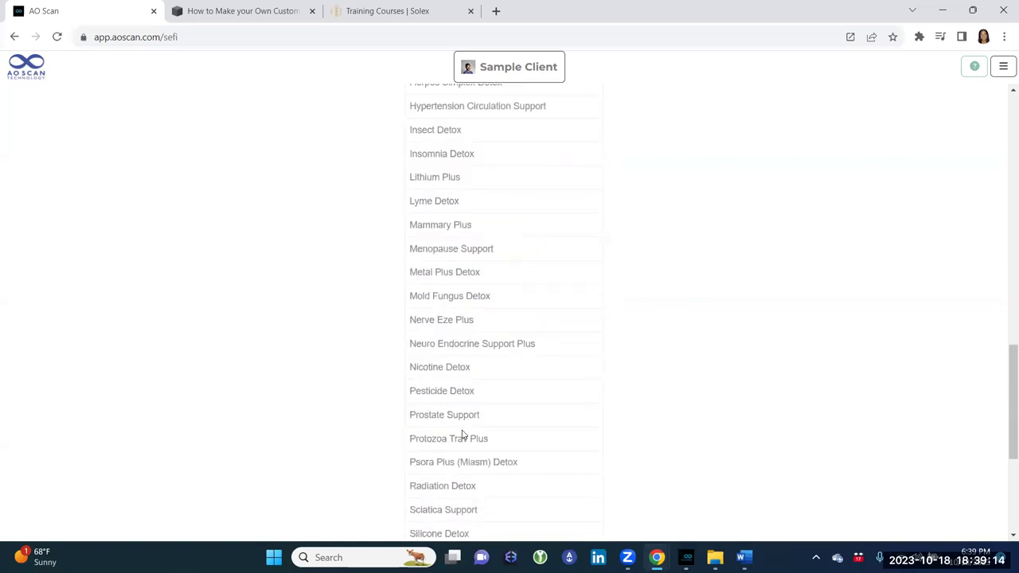
{"action": "scroll", "coordinate": [463, 434], "scroll_direction": "down", "scroll_amount": 2}
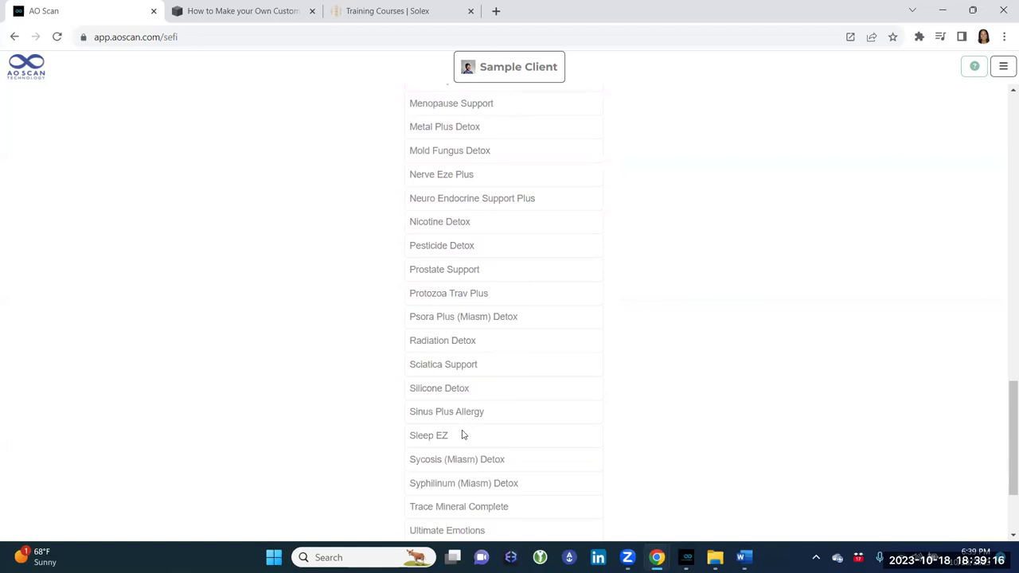
{"action": "scroll", "coordinate": [463, 434], "scroll_direction": "down", "scroll_amount": 2}
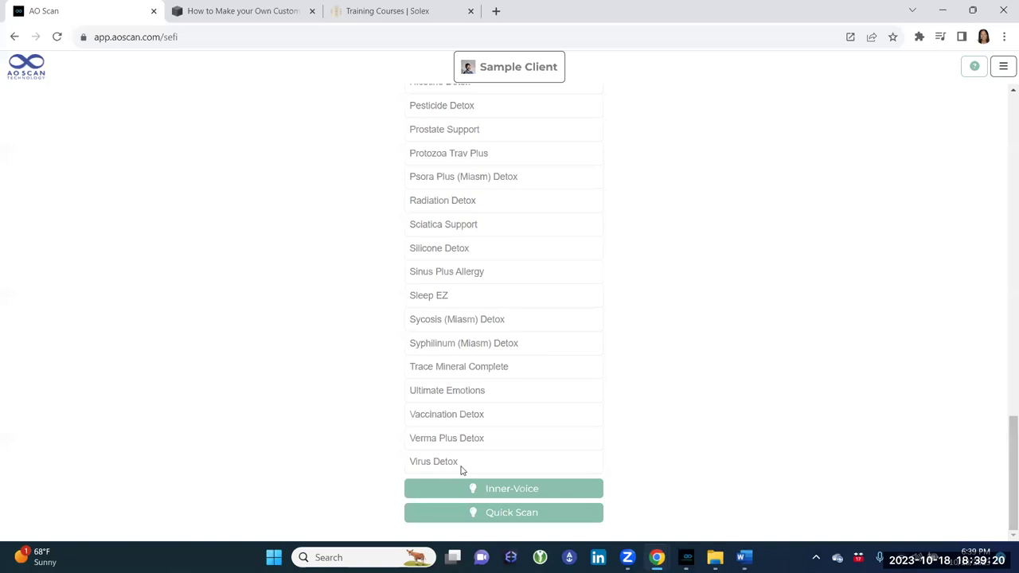
{"action": "left_click", "coordinate": [460, 468]}
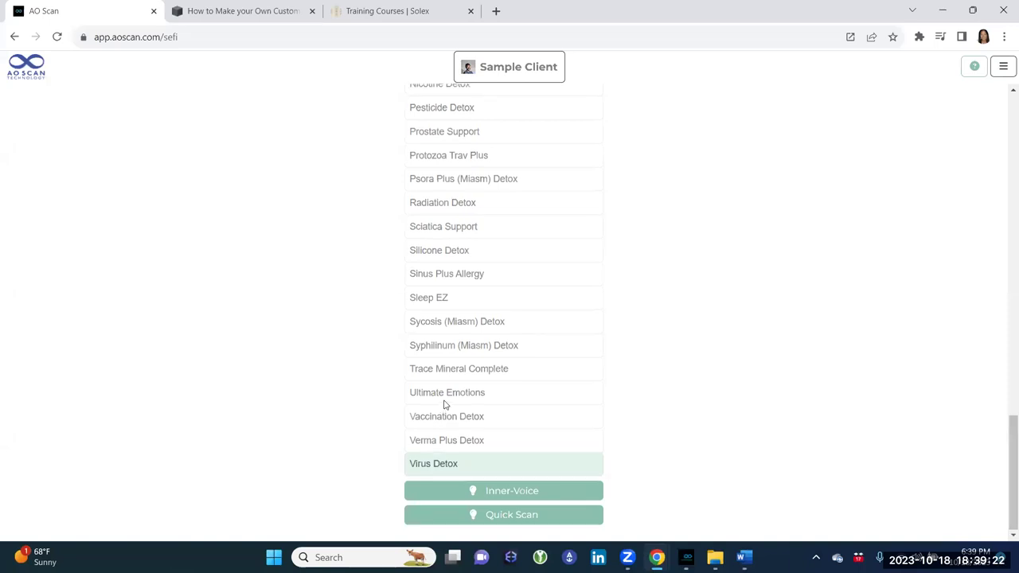
Add Sinus Plus Allergy and Mold Fungus Detox from INNERgy Homeo-Energetix to the playlist.
{"action": "scroll", "coordinate": [444, 404], "scroll_direction": "up", "scroll_amount": 3}
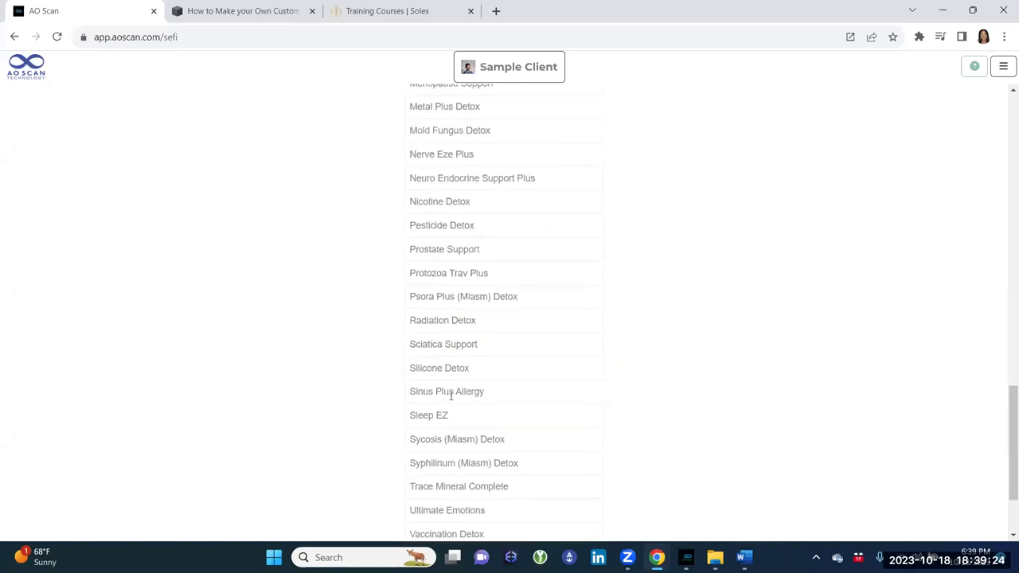
{"action": "left_click", "coordinate": [464, 393]}
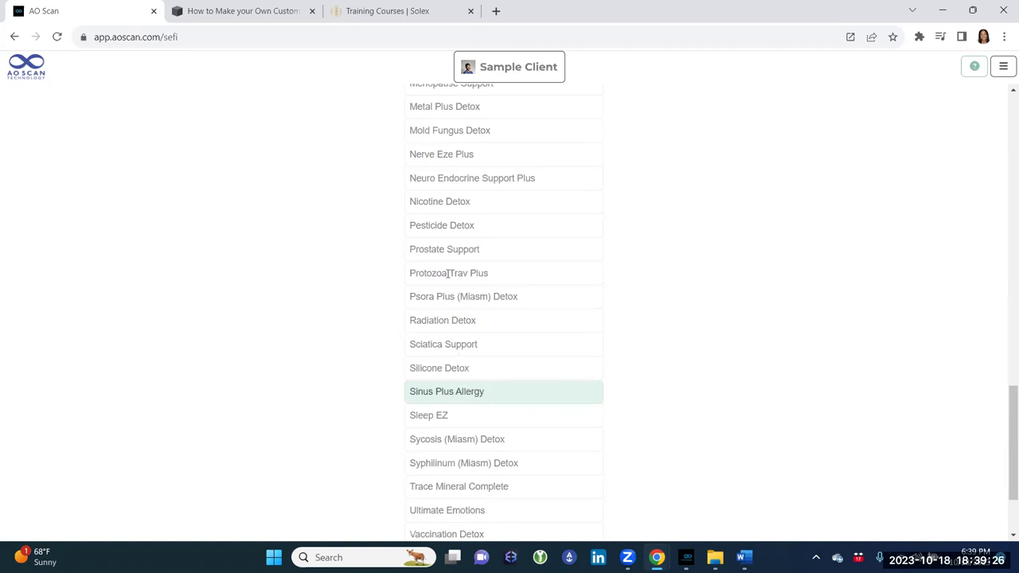
{"action": "scroll", "coordinate": [448, 274], "scroll_direction": "up", "scroll_amount": 1}
{"action": "scroll", "coordinate": [447, 275], "scroll_direction": "up", "scroll_amount": 1}
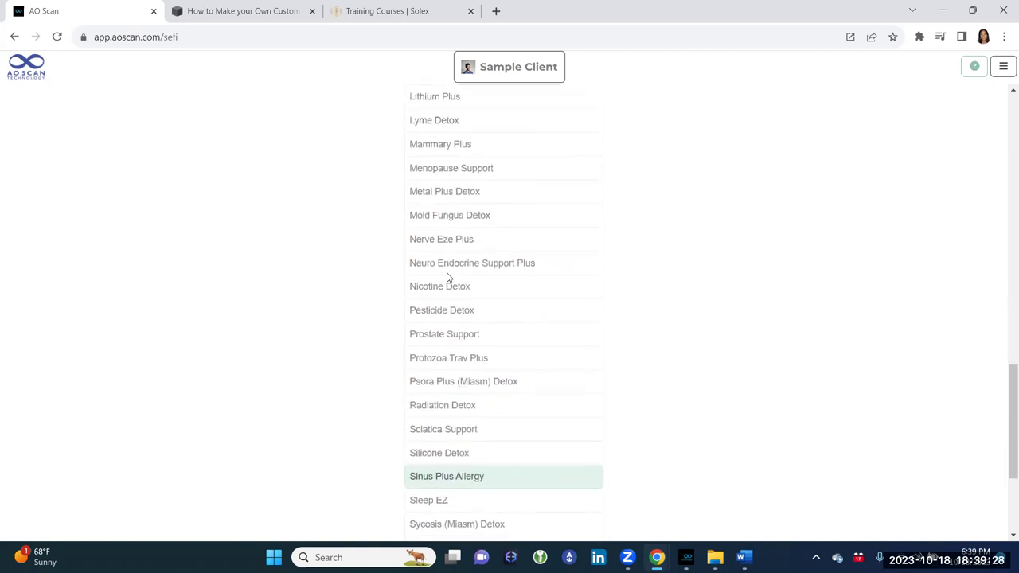
{"action": "scroll", "coordinate": [447, 277], "scroll_direction": "up", "scroll_amount": 3}
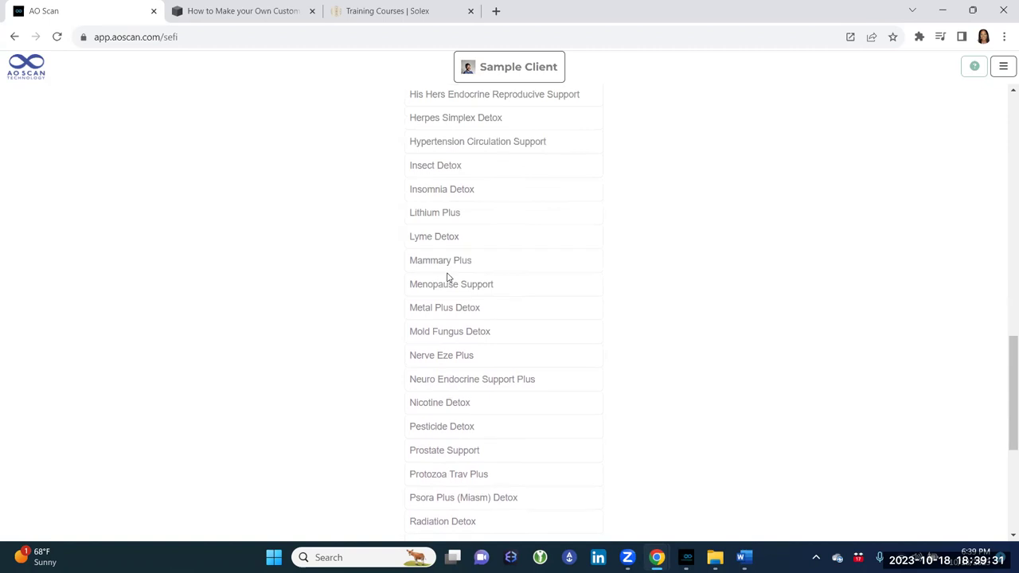
{"action": "left_click", "coordinate": [500, 335]}
Add Bacteria Detox to the playlist and collapse the INNERgy Homeo-Energetix category.
{"action": "scroll", "coordinate": [456, 242], "scroll_direction": "up", "scroll_amount": 3}
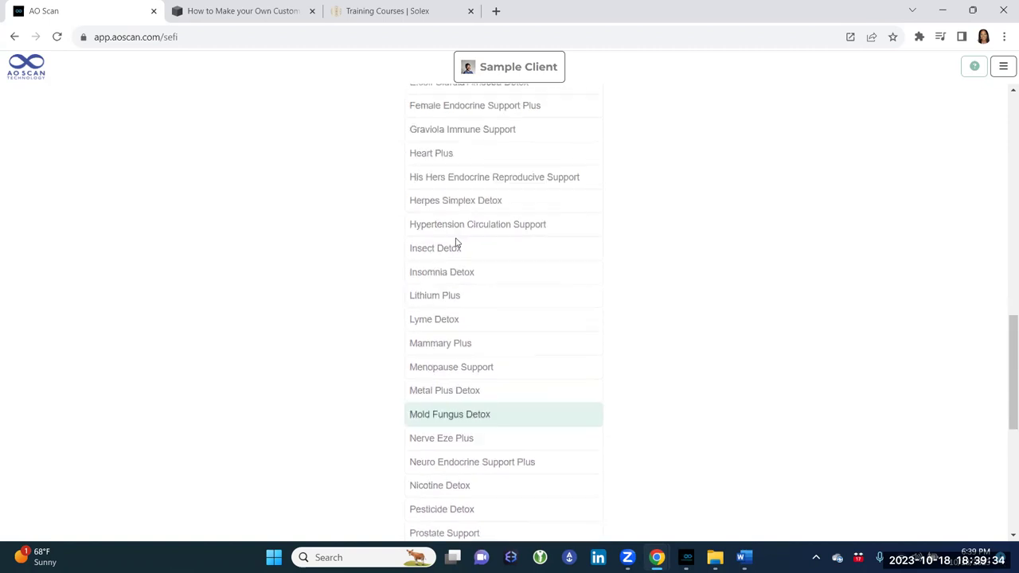
{"action": "scroll", "coordinate": [455, 243], "scroll_direction": "up", "scroll_amount": 1}
{"action": "scroll", "coordinate": [456, 238], "scroll_direction": "up", "scroll_amount": 3}
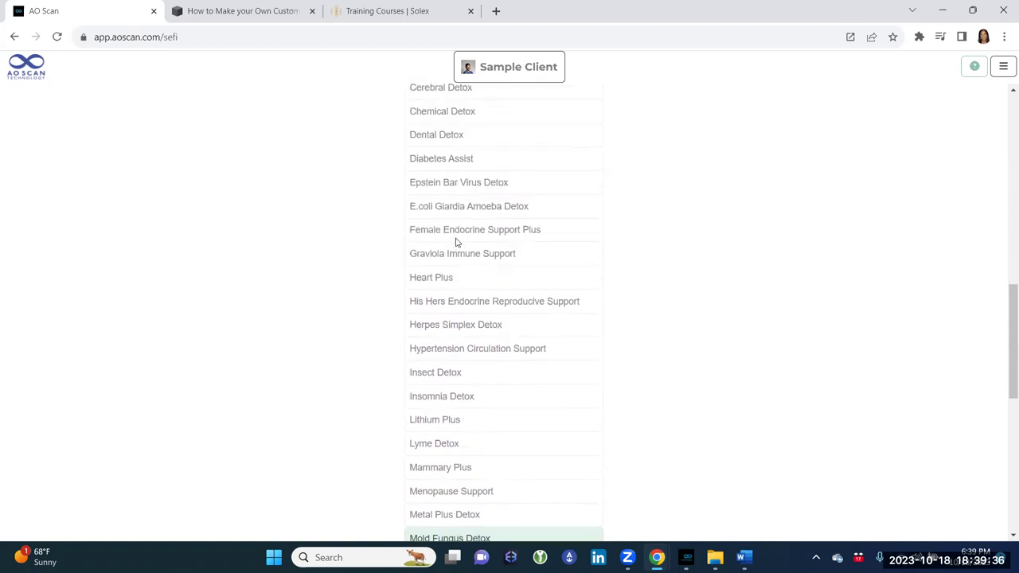
{"action": "scroll", "coordinate": [456, 242], "scroll_direction": "up", "scroll_amount": 3}
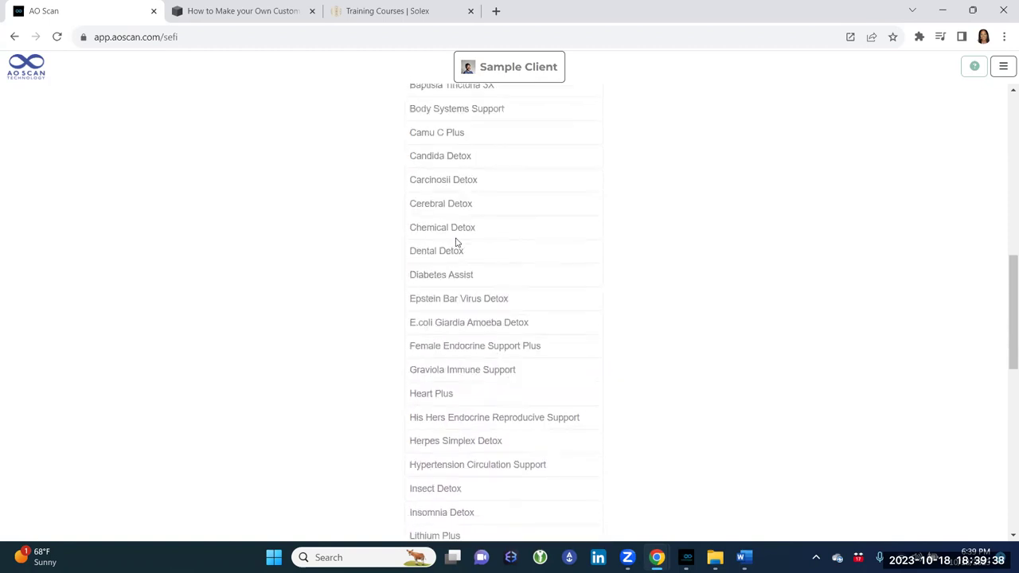
{"action": "scroll", "coordinate": [456, 239], "scroll_direction": "up", "scroll_amount": 2}
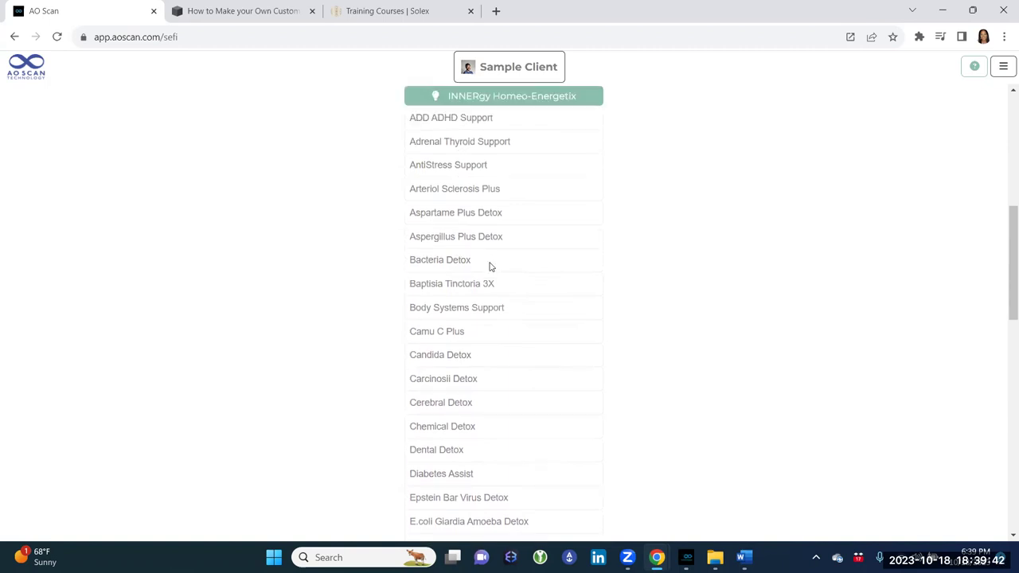
{"action": "left_click", "coordinate": [490, 267]}
{"action": "scroll", "coordinate": [422, 237], "scroll_direction": "up", "scroll_amount": 3}
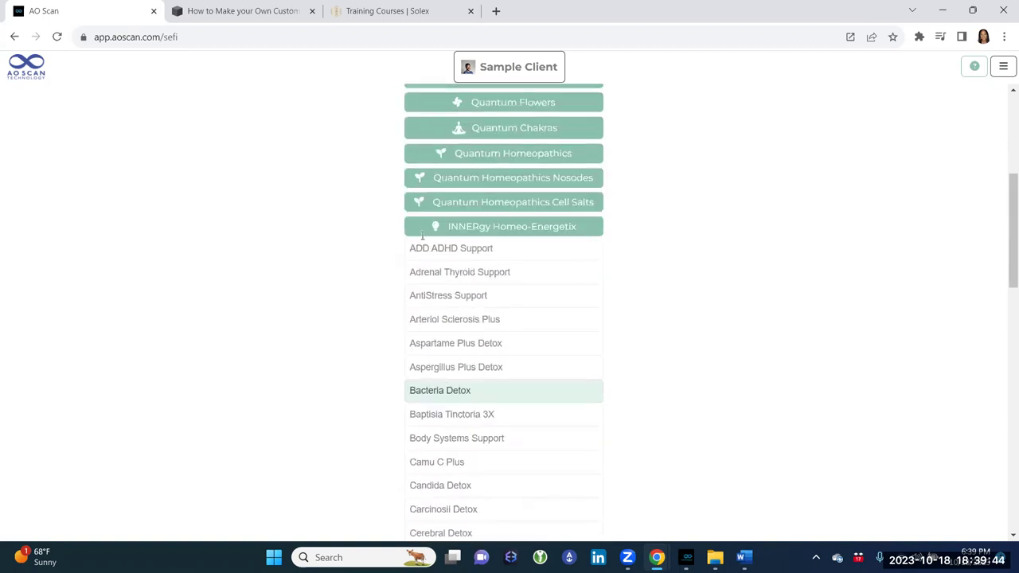
{"action": "left_click", "coordinate": [421, 233]}
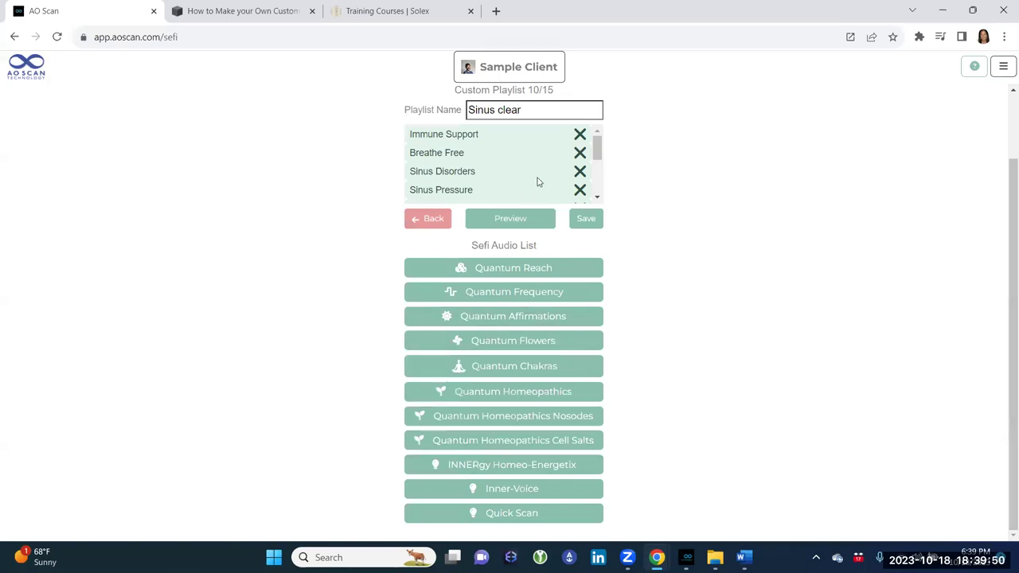
Save the Sinus clear playlist and play its 20 Second Imprint in Simultaneous mode, stopping it manually.
{"action": "left_click", "coordinate": [596, 219]}
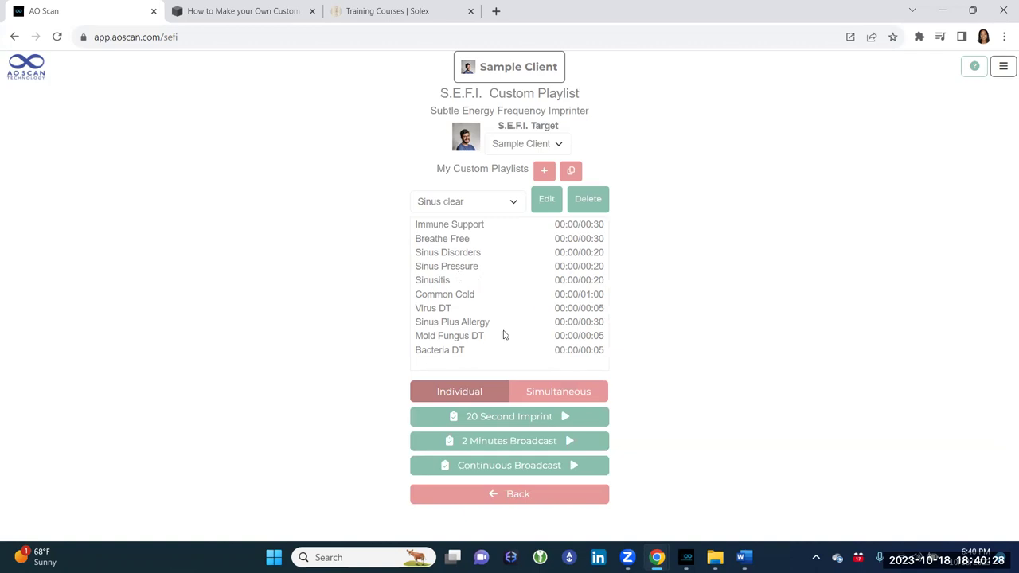
{"action": "left_click", "coordinate": [546, 401]}
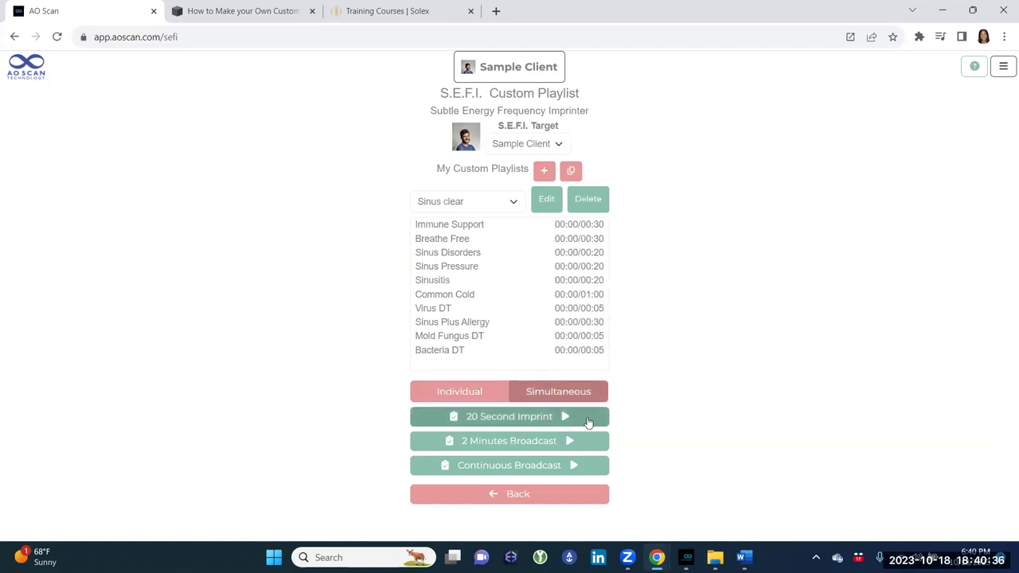
{"action": "left_click", "coordinate": [569, 422]}
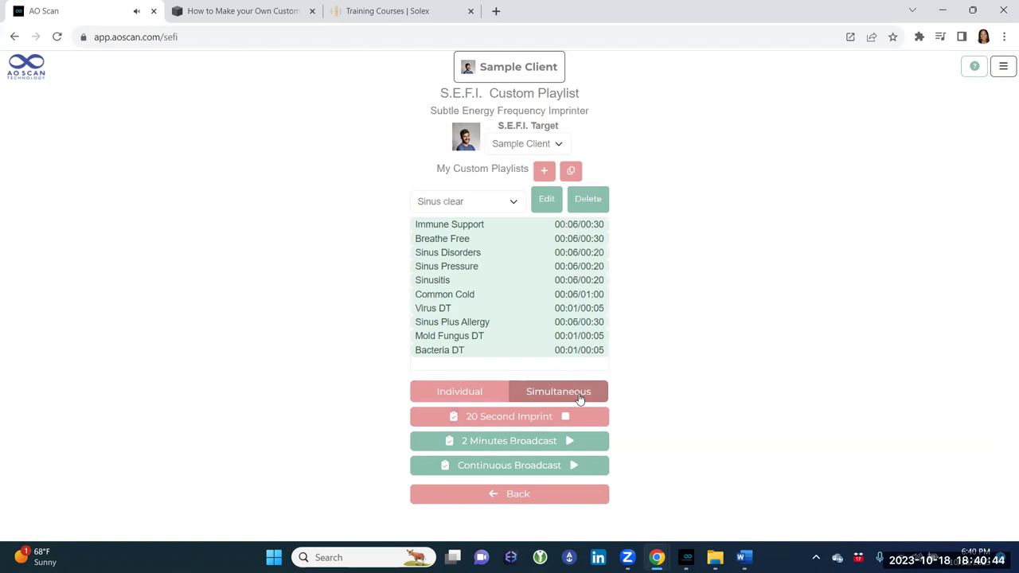
{"action": "left_click", "coordinate": [577, 419]}
Leave the custom playlist for the AO Scan home page and open EZ Scan for the sample client.
{"action": "left_click", "coordinate": [452, 495]}
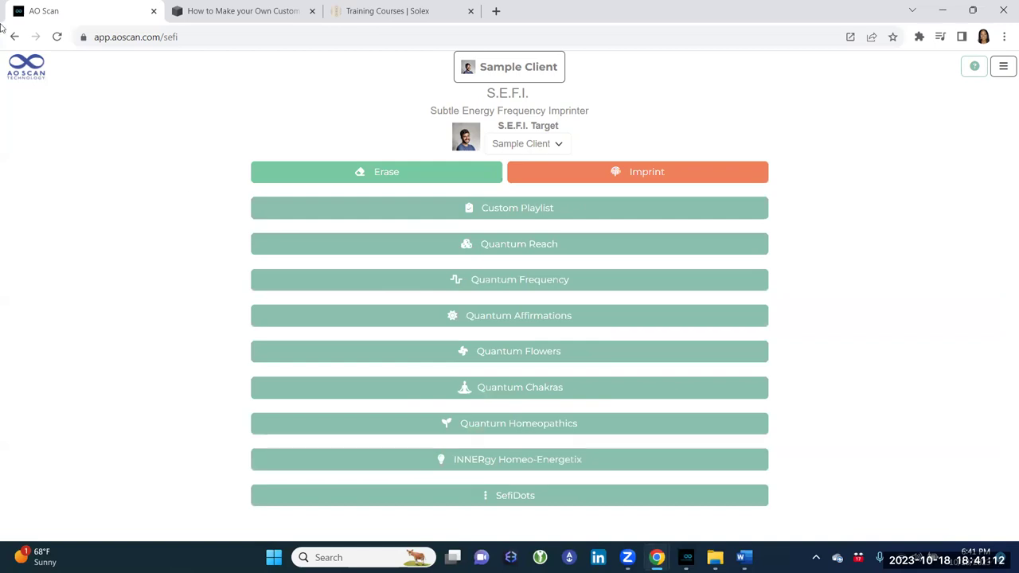
{"action": "left_click", "coordinate": [28, 76]}
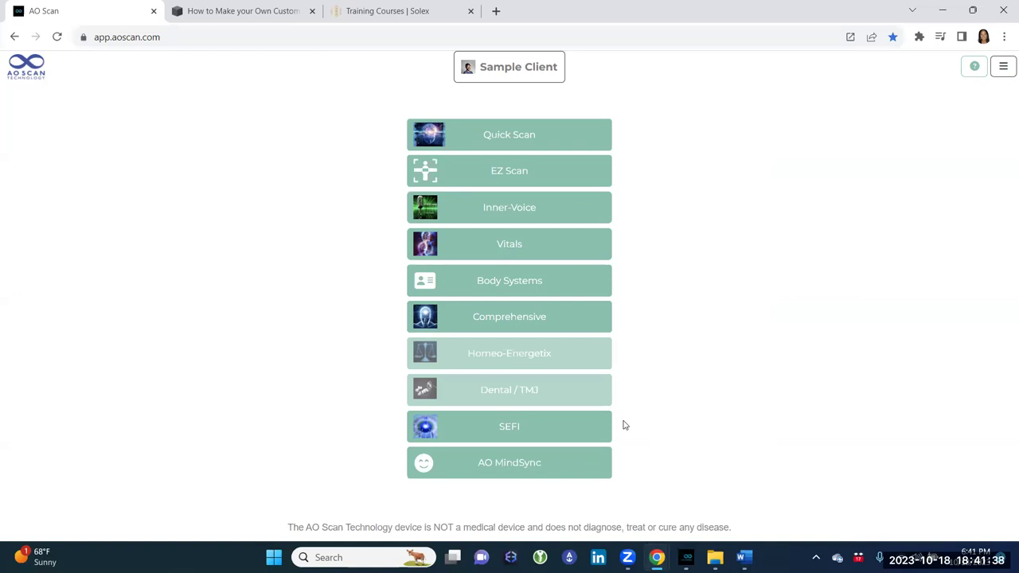
{"action": "left_click", "coordinate": [595, 176]}
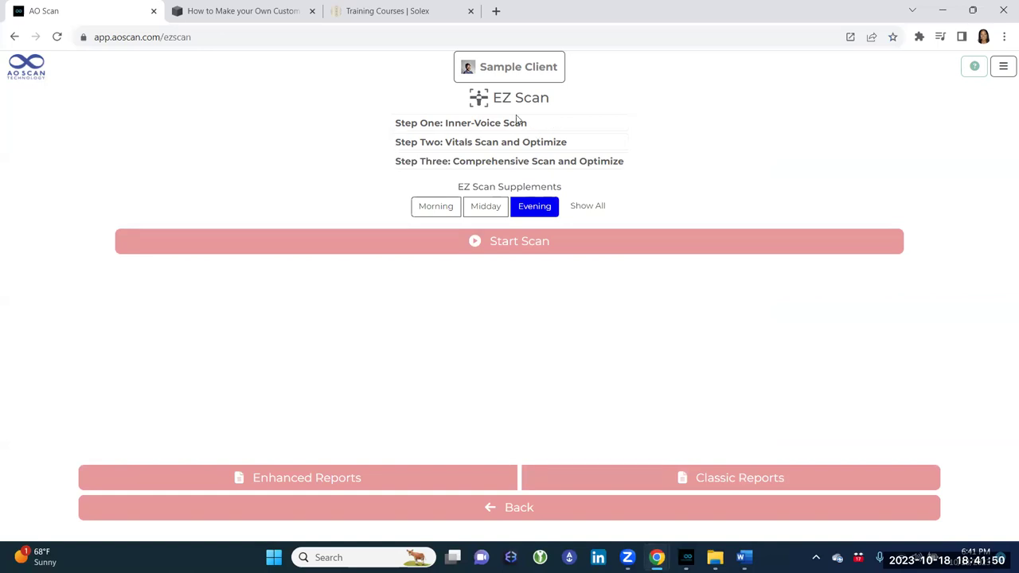
Open the classic EZ Scan report for the sample client and review its InnerVoice chart, supportive frequencies and Balancing Harmonics section.
{"action": "left_click", "coordinate": [598, 474]}
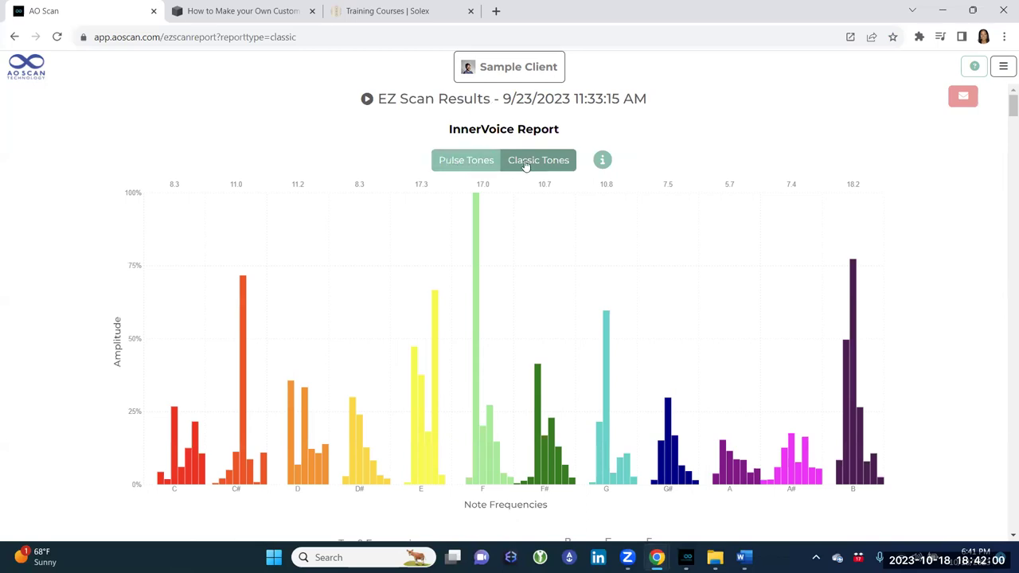
{"action": "scroll", "coordinate": [492, 296], "scroll_direction": "down", "scroll_amount": 4}
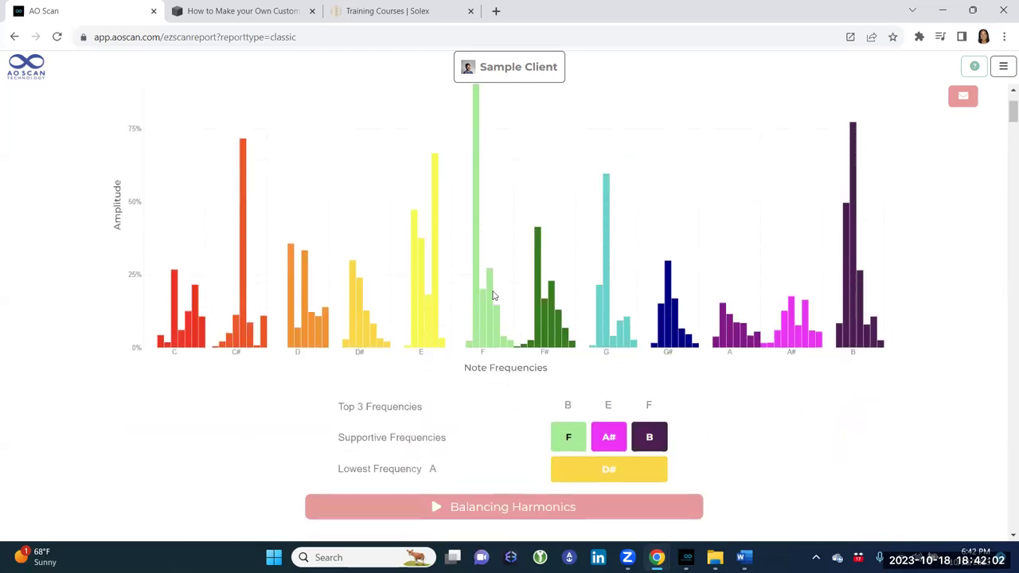
{"action": "scroll", "coordinate": [492, 296], "scroll_direction": "down", "scroll_amount": 1}
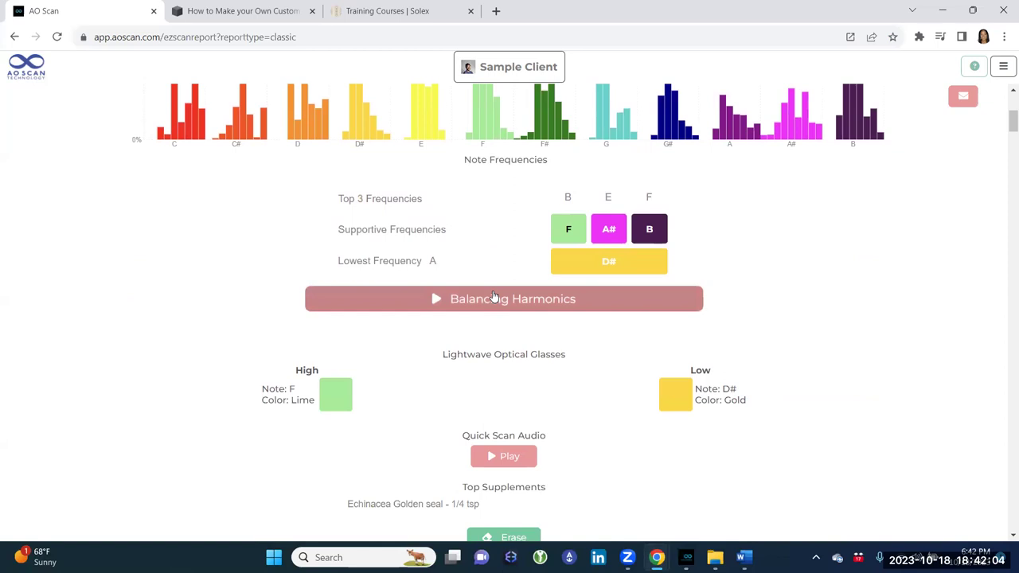
{"action": "scroll", "coordinate": [492, 296], "scroll_direction": "up", "scroll_amount": 5}
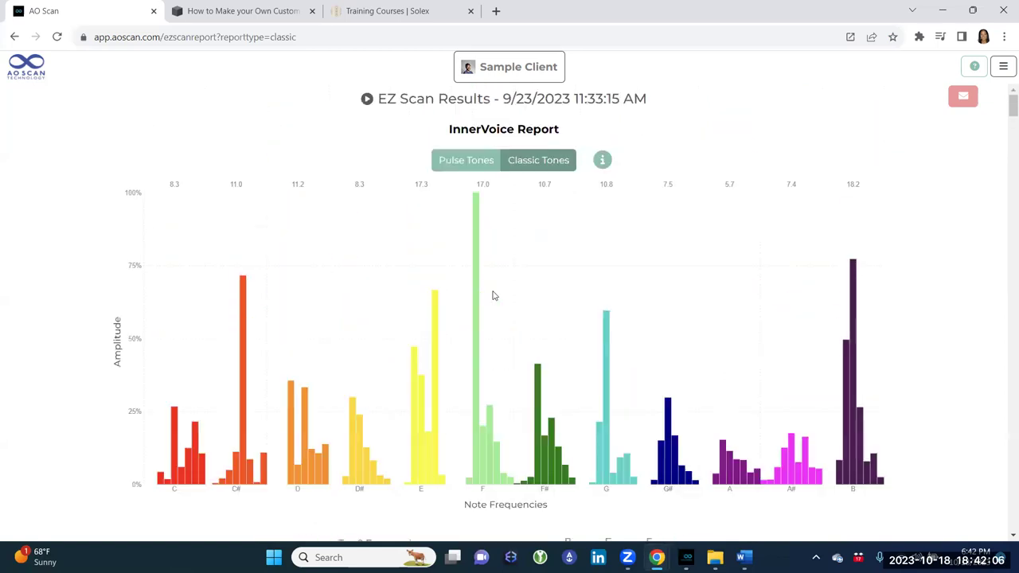
Leave the EZ Scan report for the home page, open Inner-Voice and look over its tone, music and cycle-length options.
{"action": "left_click", "coordinate": [30, 68]}
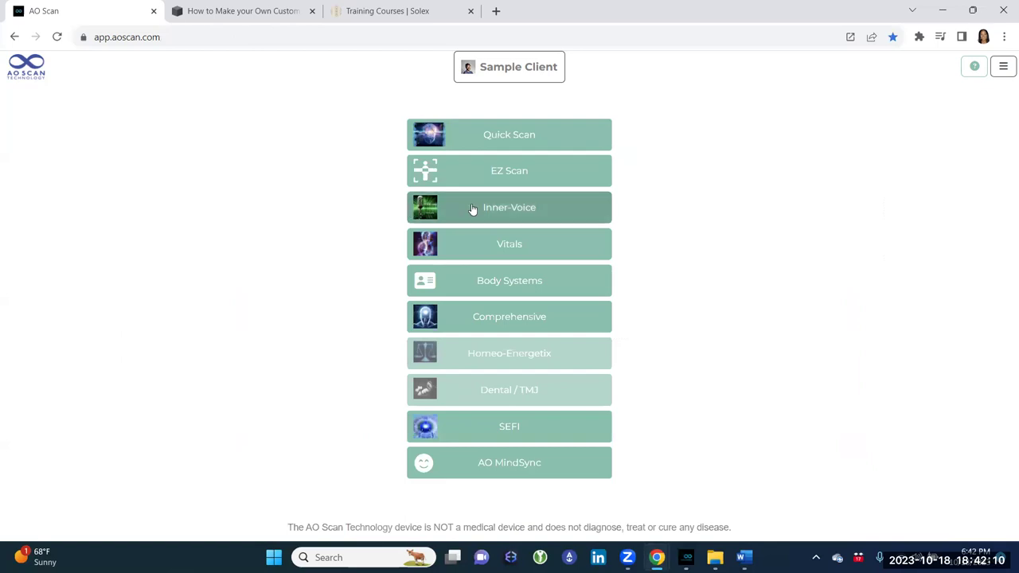
{"action": "left_click", "coordinate": [473, 209]}
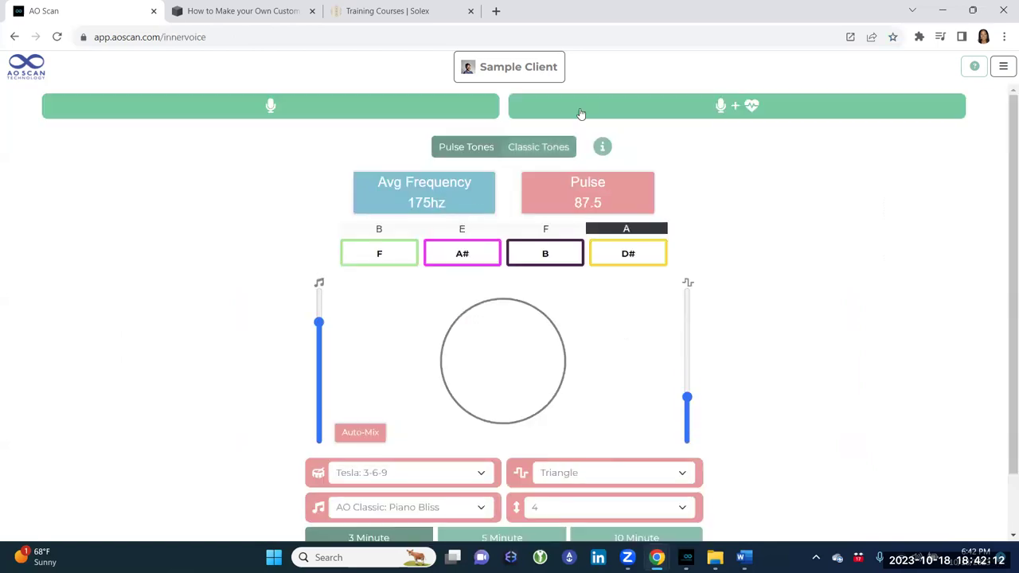
{"action": "scroll", "coordinate": [734, 231], "scroll_direction": "down", "scroll_amount": 1}
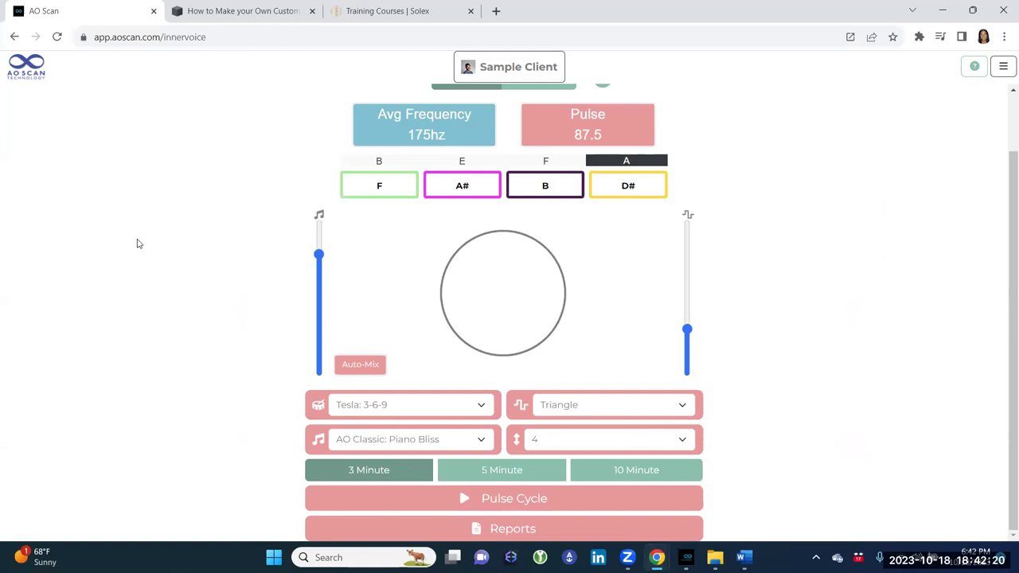
{"action": "scroll", "coordinate": [136, 243], "scroll_direction": "up", "scroll_amount": 3}
Leave Inner-Voice, view the SEFI module's list of imprinting categories for the sample client, and return to the home page.
{"action": "left_click", "coordinate": [36, 72]}
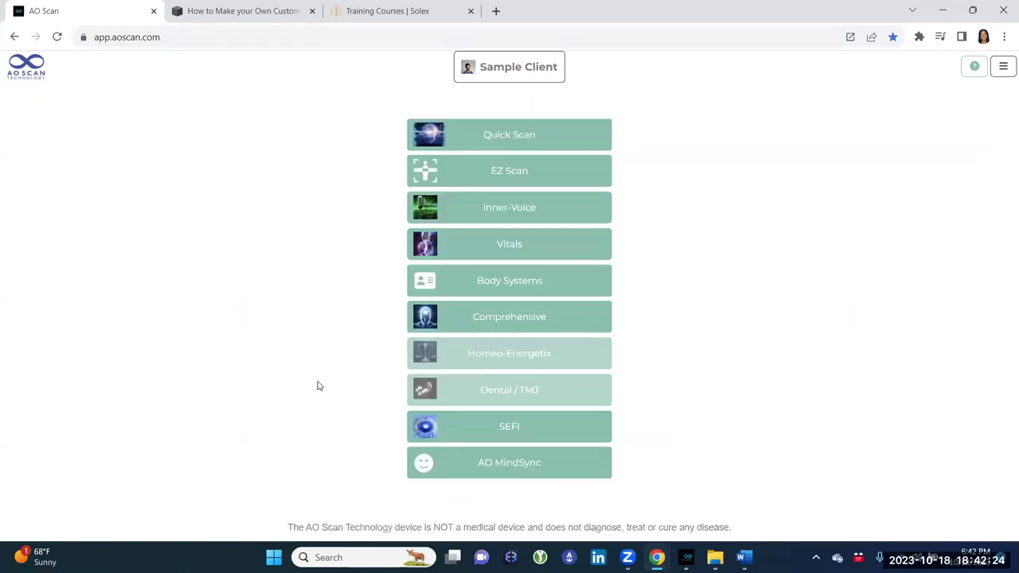
{"action": "left_click", "coordinate": [459, 430]}
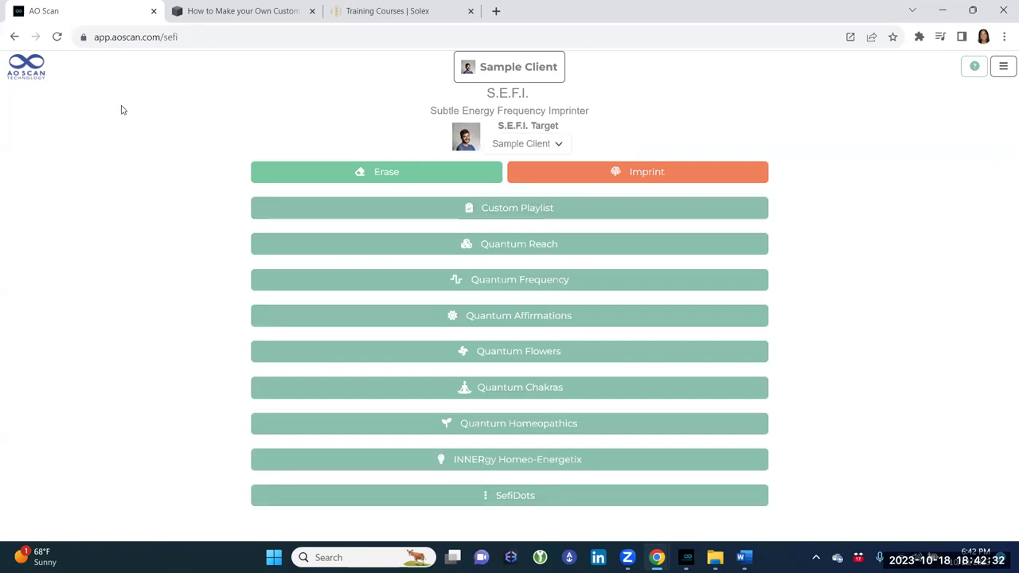
{"action": "left_click", "coordinate": [25, 72]}
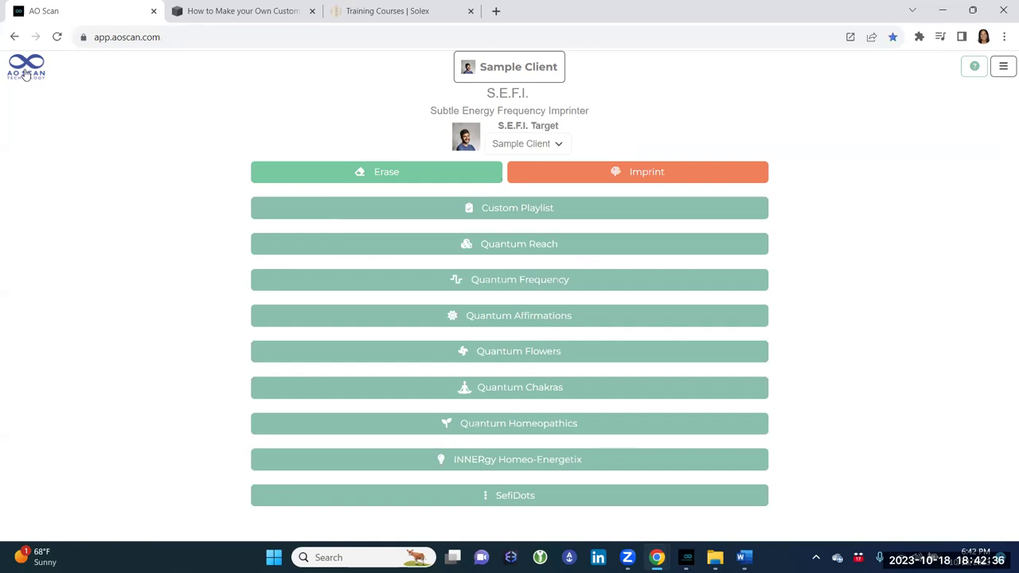